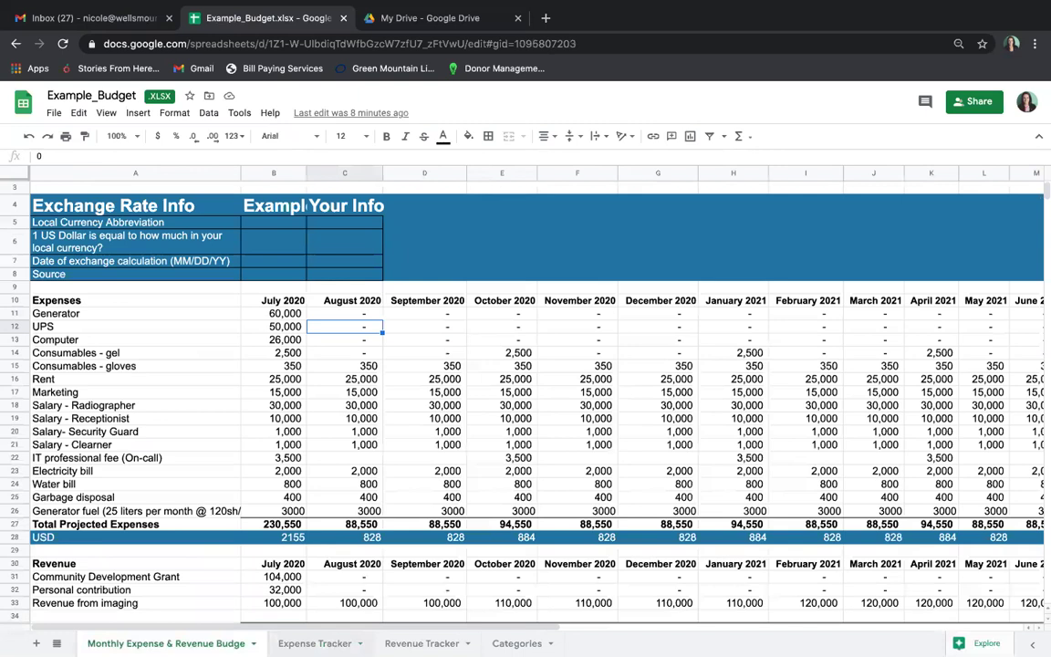
# Compare the expense items on the Monthly Expense & Revenue Budget sheet with the category choices in the Expense Tracker's first row.
pyautogui.hotkey('ctrl', 'shift', 'pagedown')
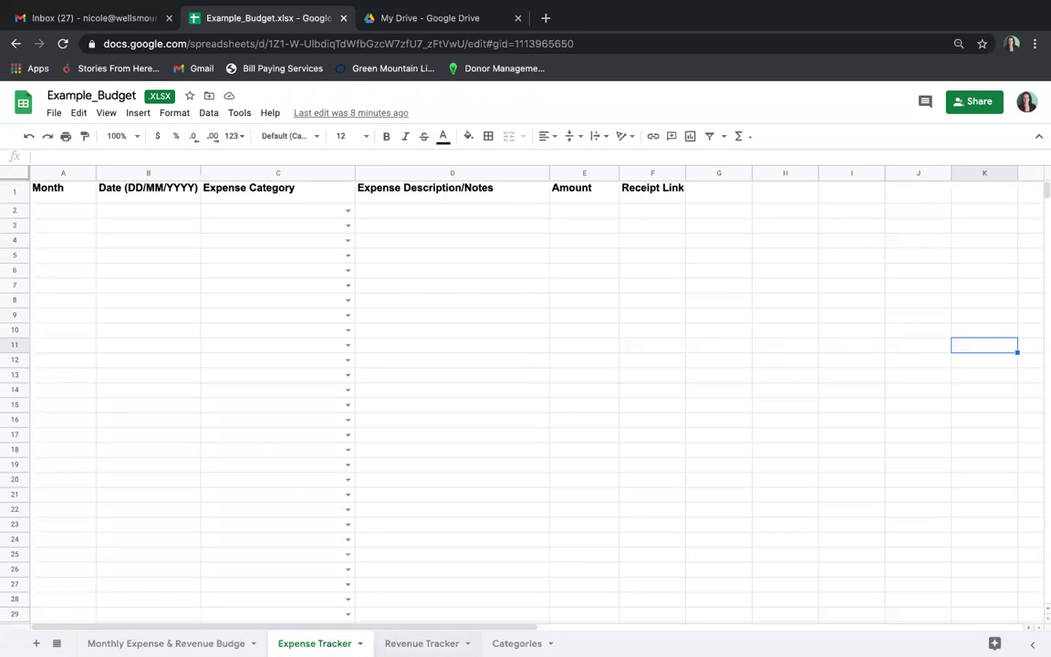
pyautogui.hotkey('ctrl', 'shift', 'pagedown')
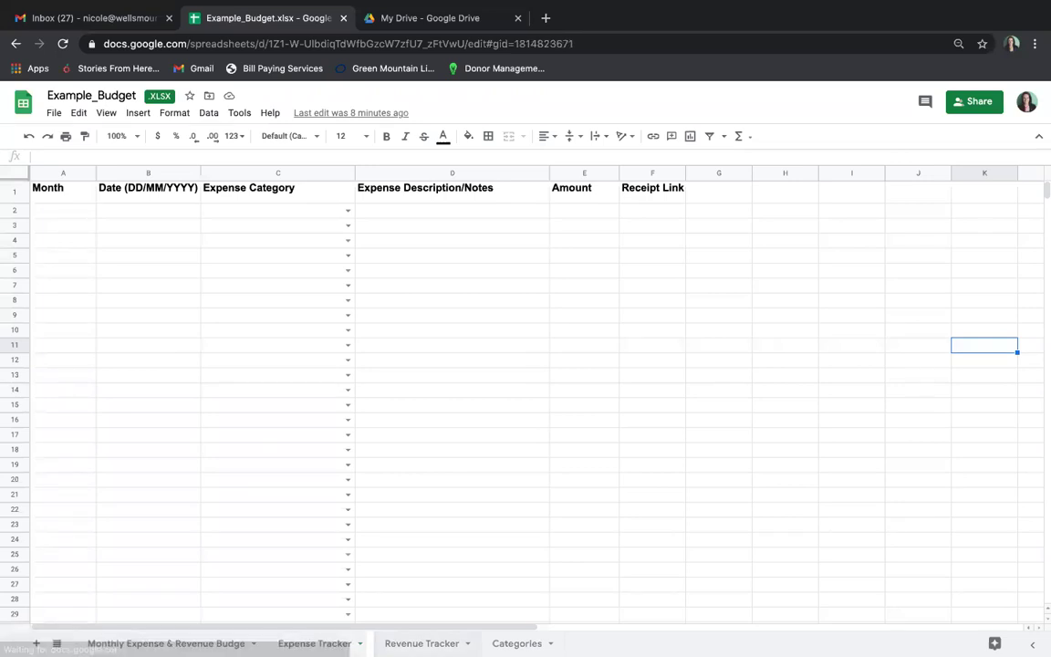
pyautogui.hotkey('ctrl', 'shift', 'pagedown')
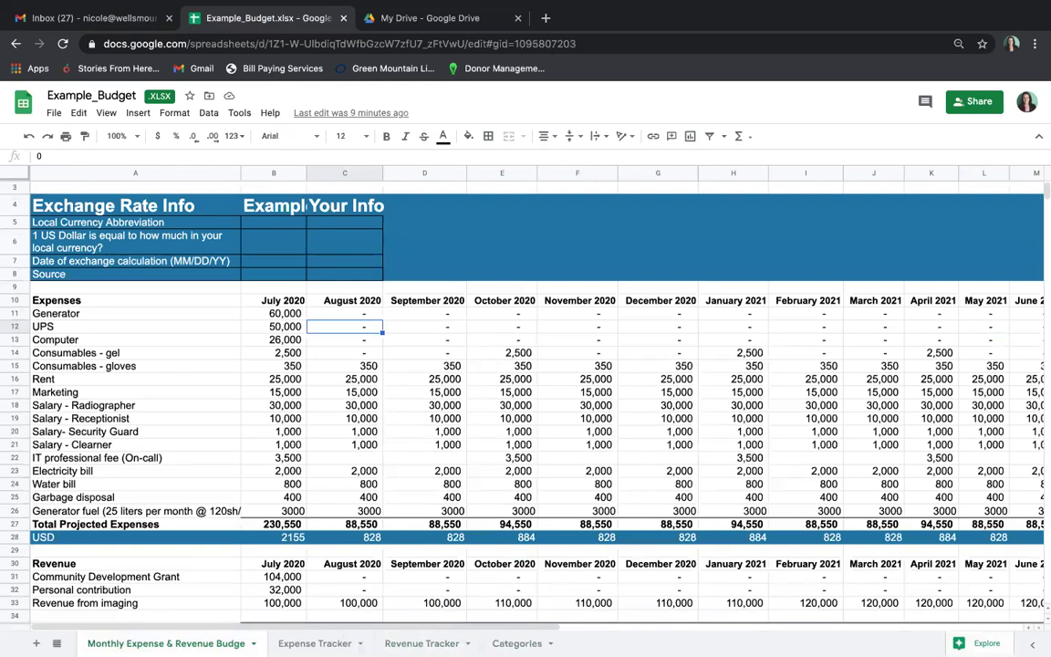
pyautogui.hotkey('ctrl', 'shift', 'pagedown')
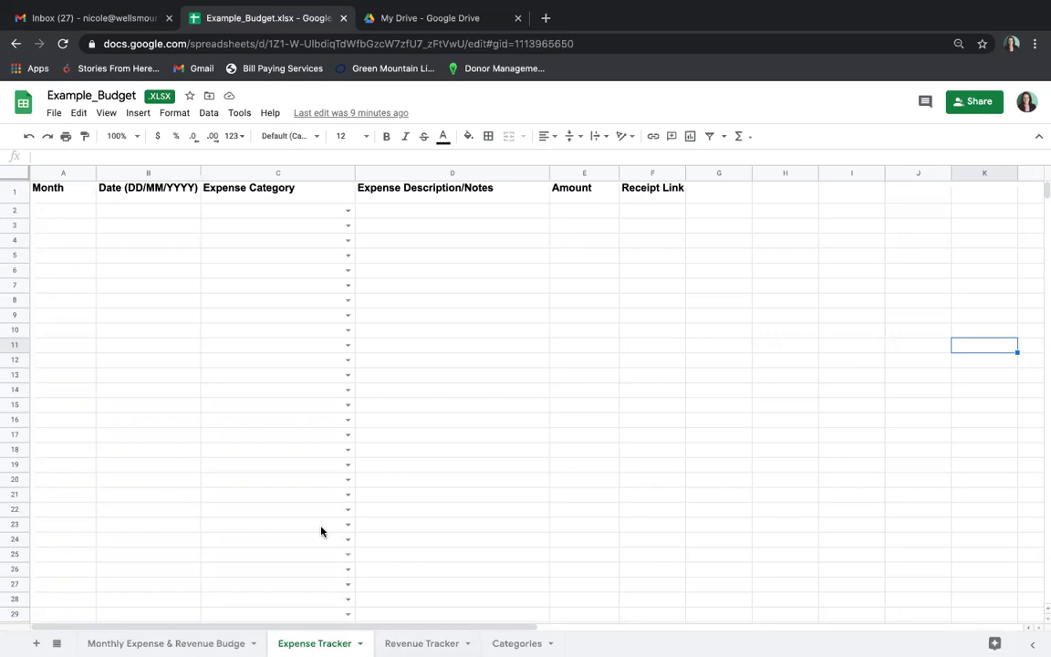
pyautogui.click(347, 211)
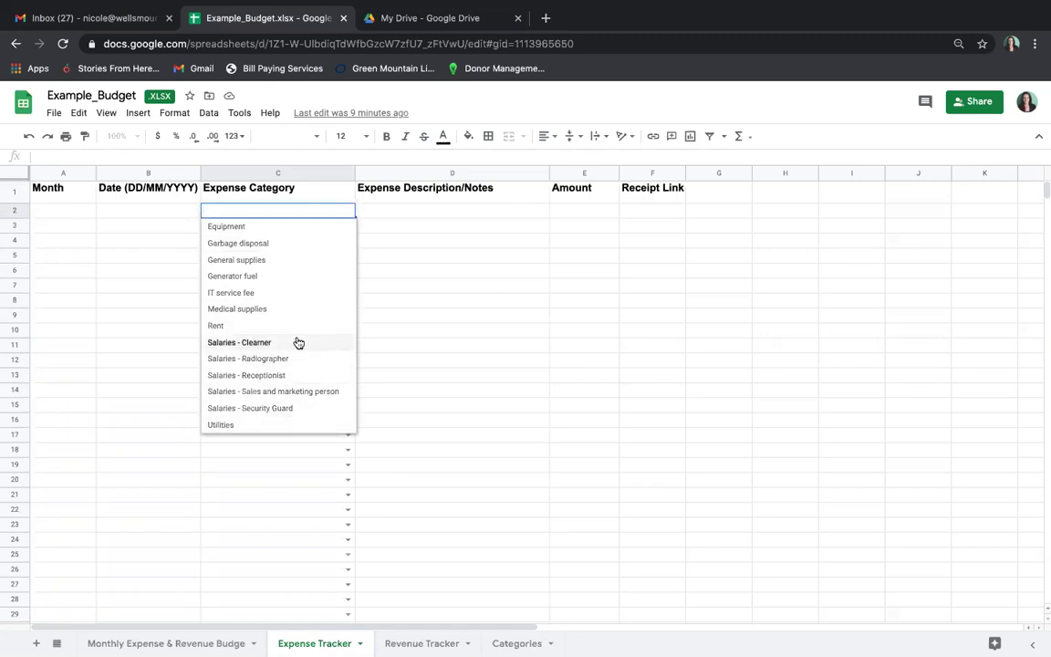
pyautogui.click(216, 641)
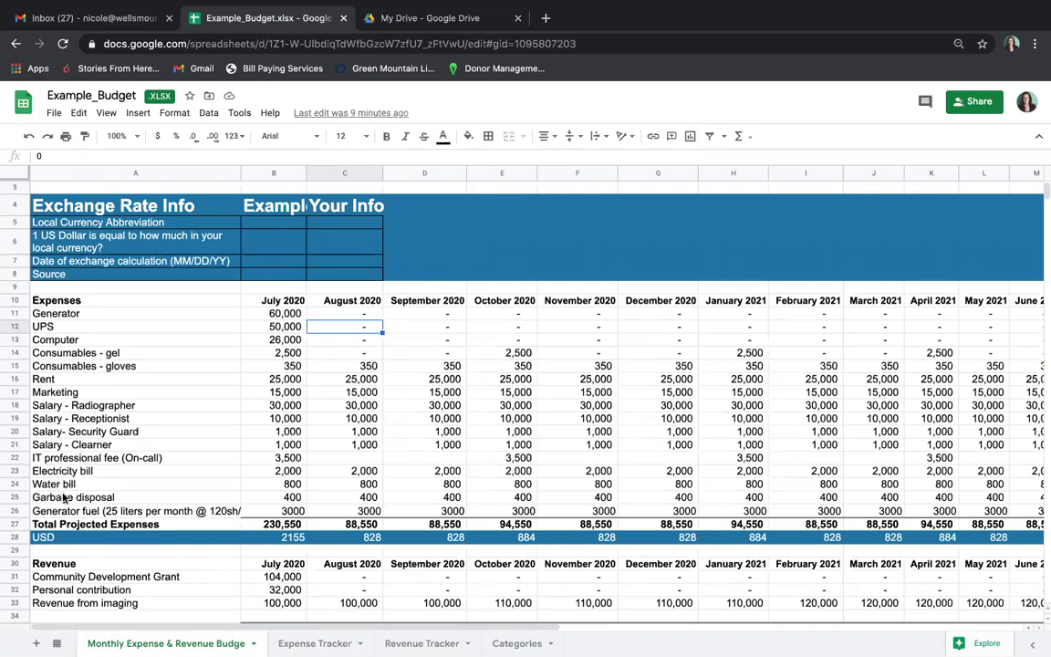
pyautogui.scroll(-1, 98, 569)
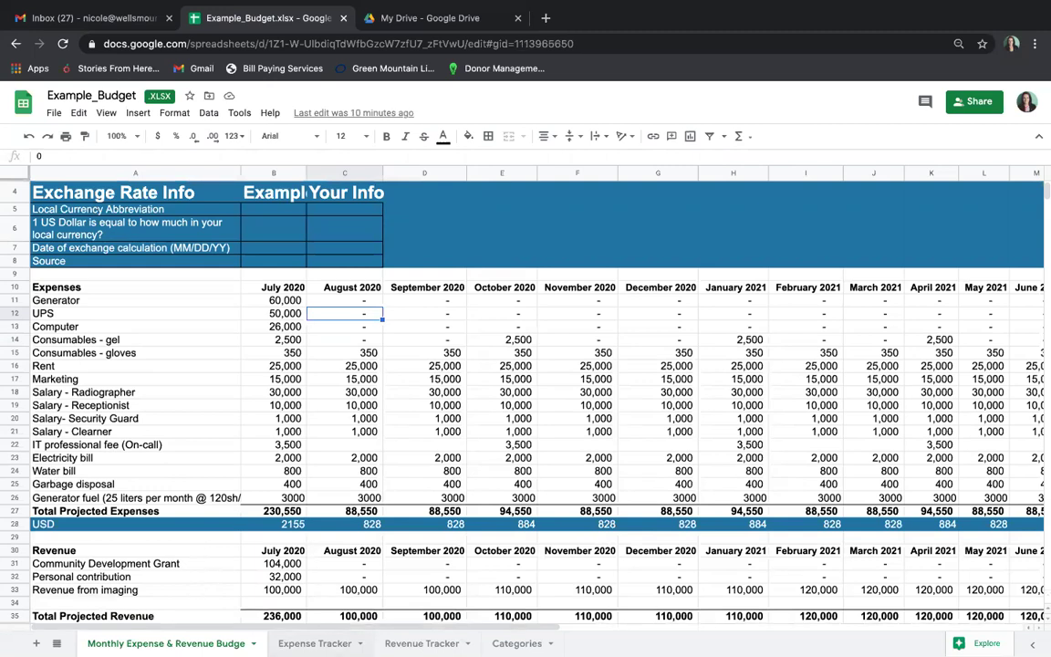
pyautogui.click(315, 643)
pyautogui.click(347, 210)
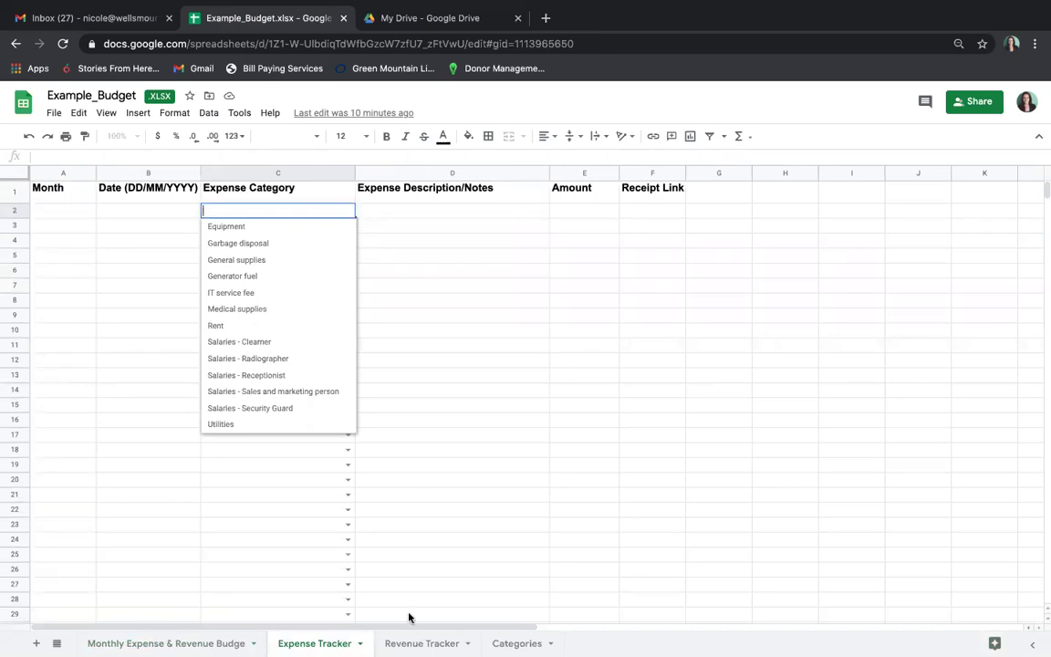
# Examine the sample entries on the Revenue Tracker sheet and the category choices available in row 7.
pyautogui.hotkey('ctrl', 'shift', 'pagedown')
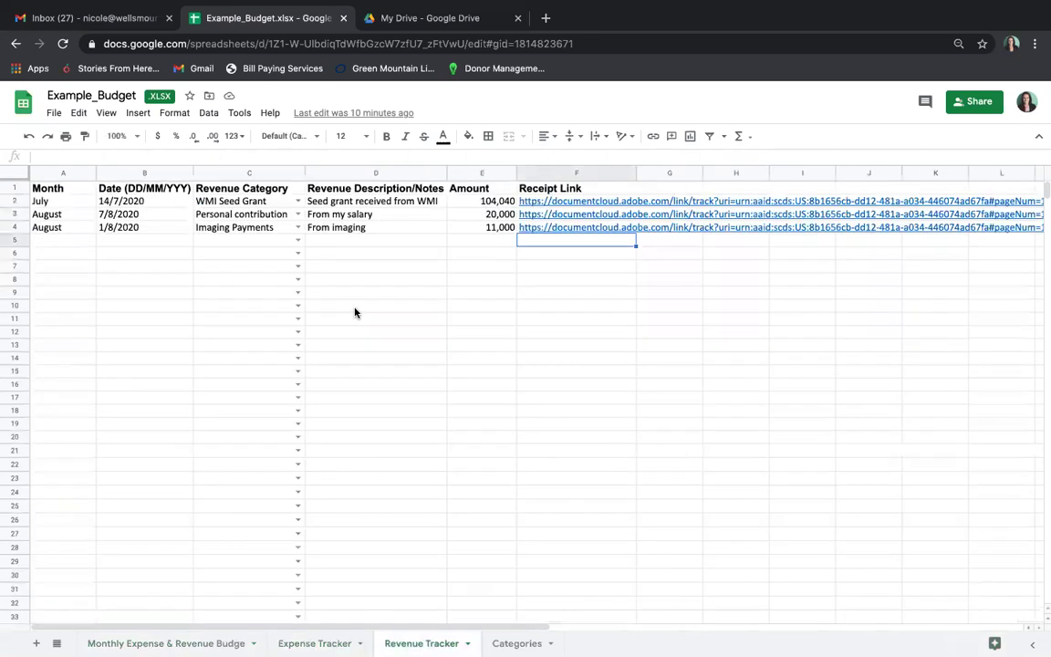
pyautogui.click(297, 267)
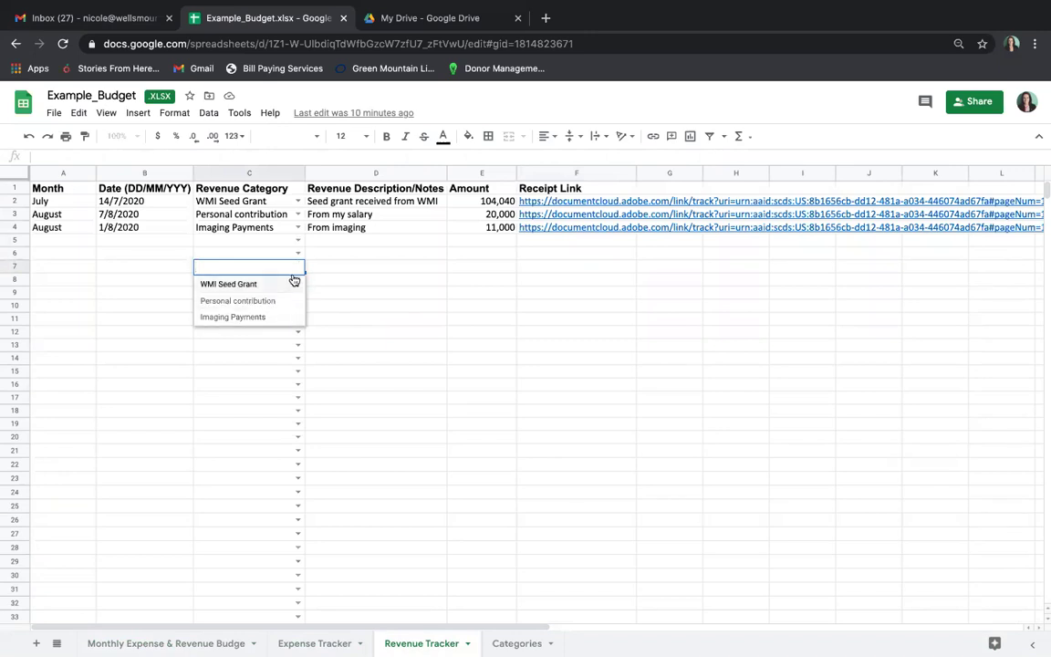
pyautogui.click(336, 322)
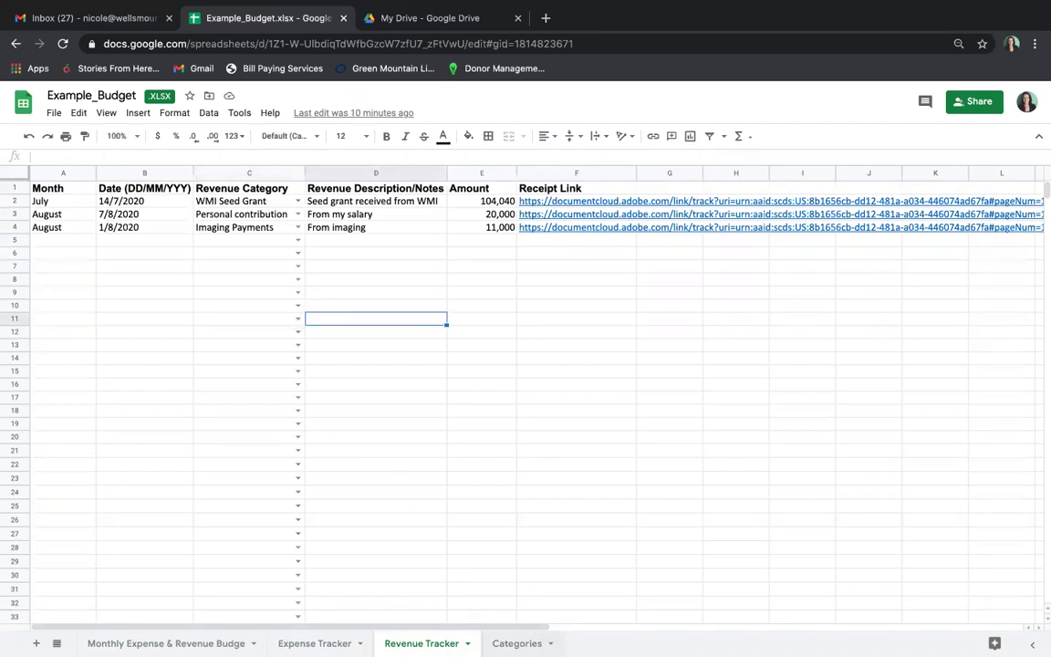
# Add the category "Abc" at the end of both the Revenue and the Expenses lists on the Categories sheet.
pyautogui.hotkey('ctrl', 'shift', 'pagedown')
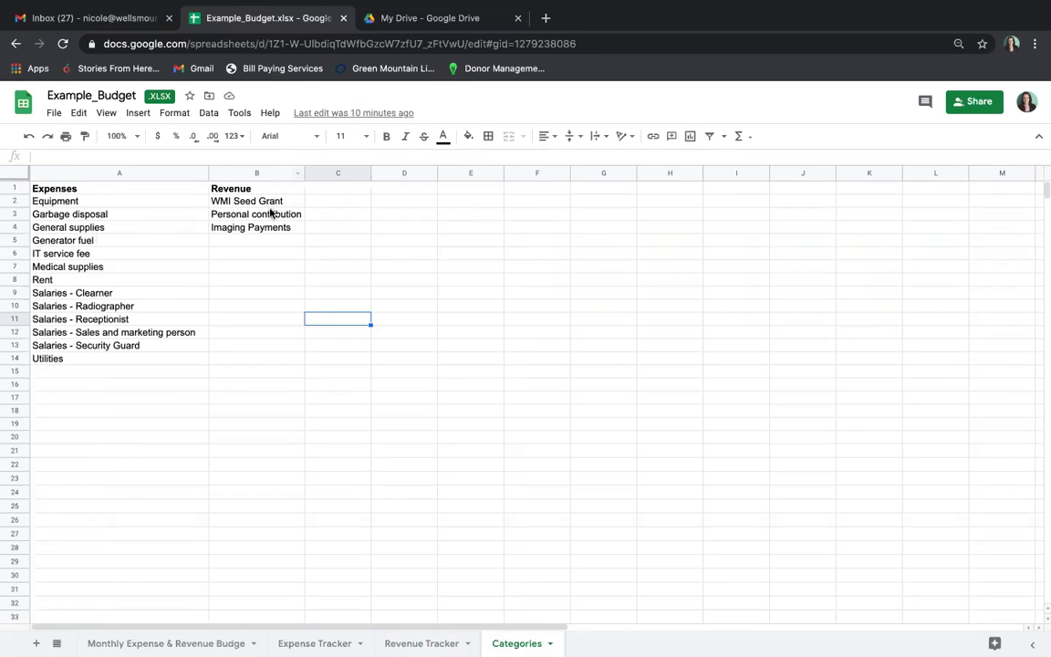
pyautogui.moveTo(272, 202); pyautogui.dragTo(276, 227)
pyautogui.click(271, 241)
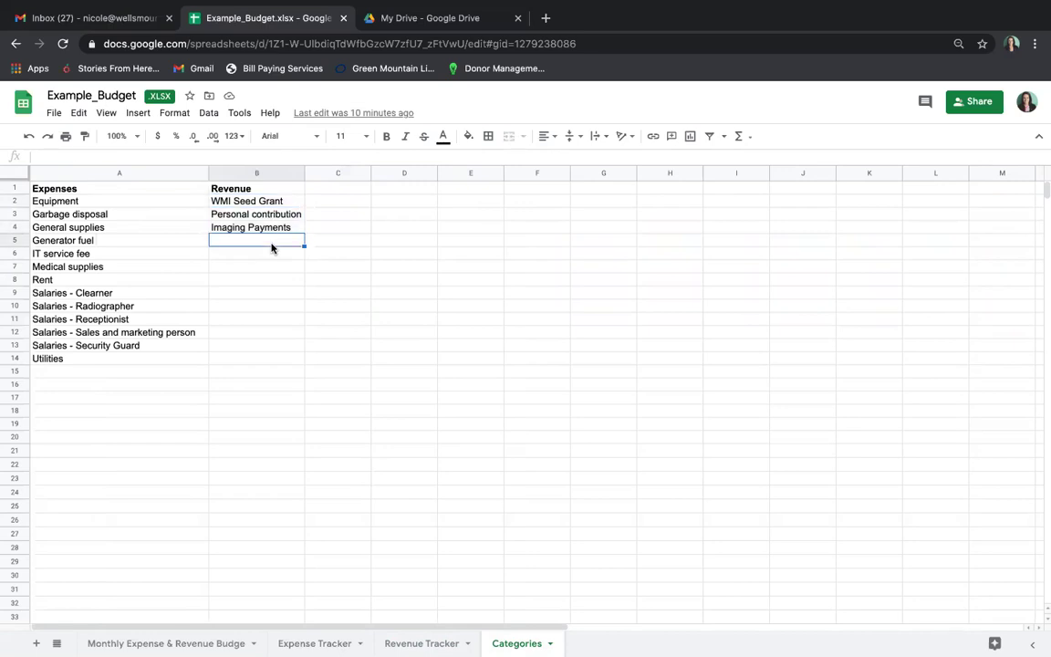
pyautogui.write('Abc')
pyautogui.press('Return')
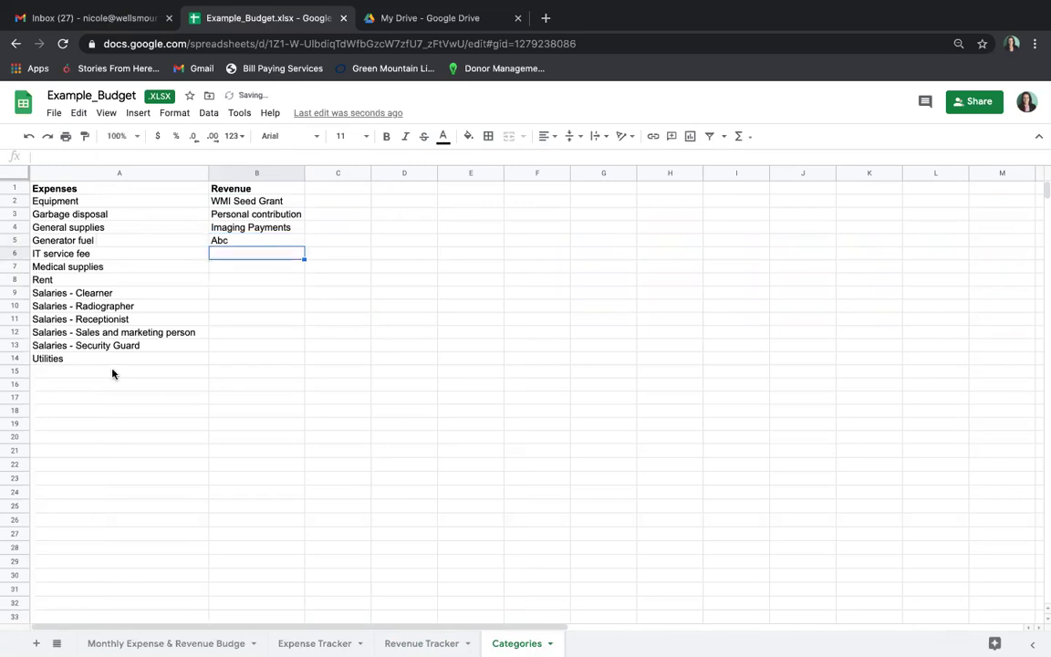
pyautogui.click(113, 374)
pyautogui.write('Abc')
pyautogui.press('Return')
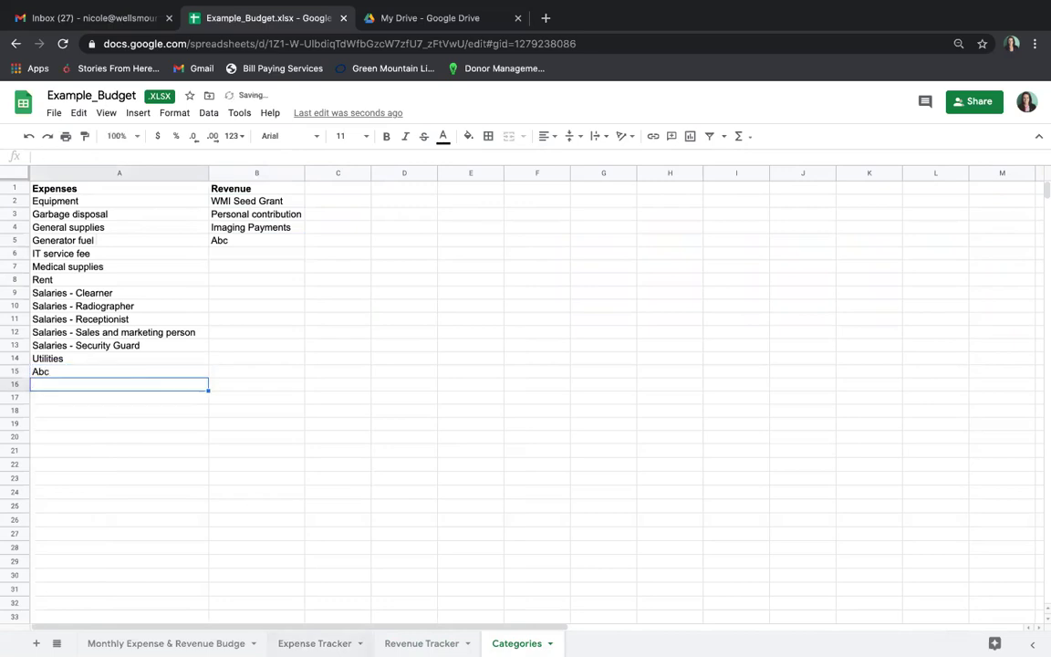
# Try the category Abc in the first row of the Expense Tracker and clear the cell again.
pyautogui.click(317, 642)
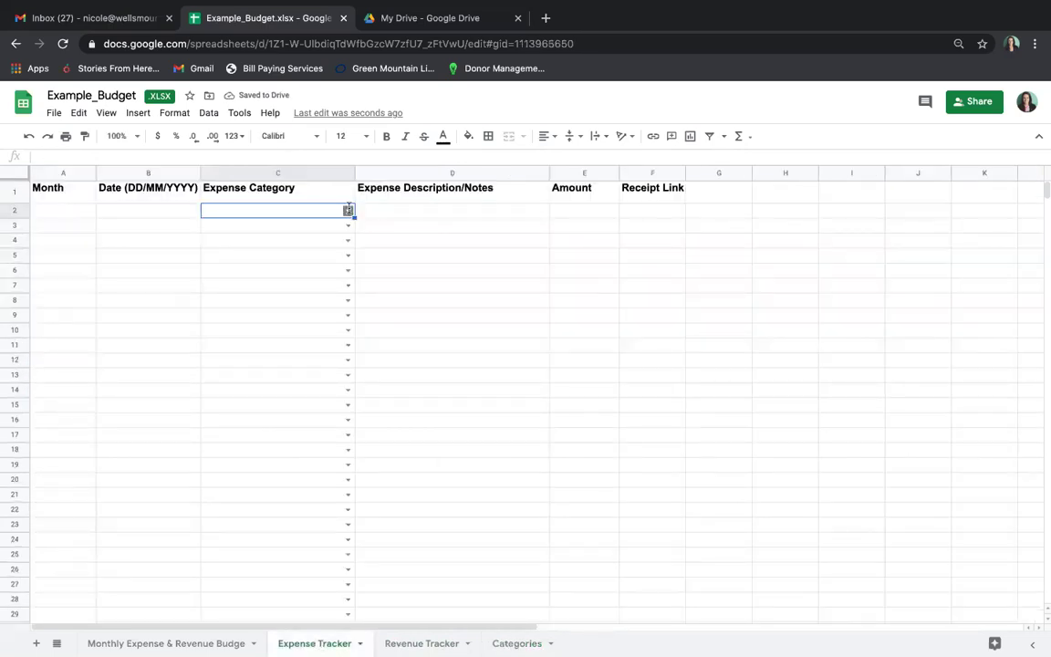
pyautogui.click(347, 210)
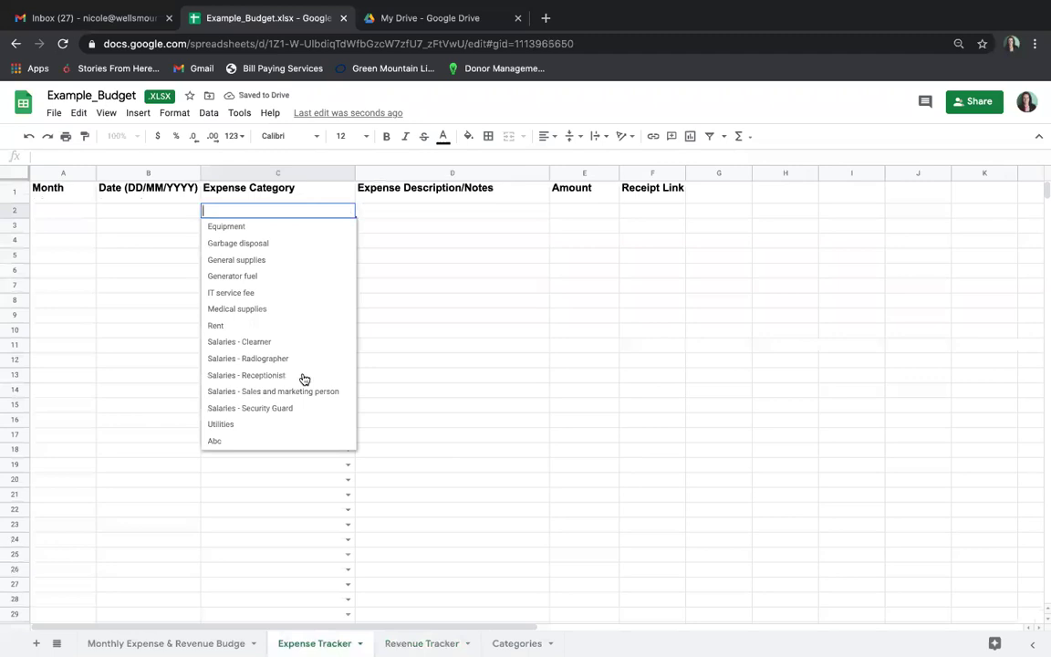
pyautogui.click(296, 441)
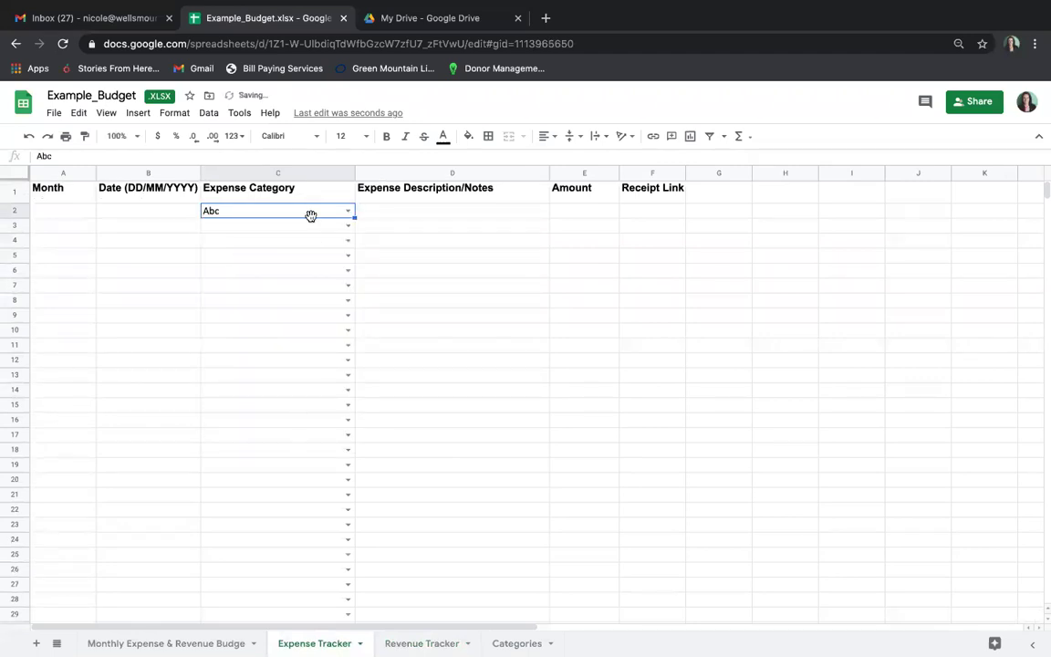
pyautogui.press('Delete')
pyautogui.click(278, 224)
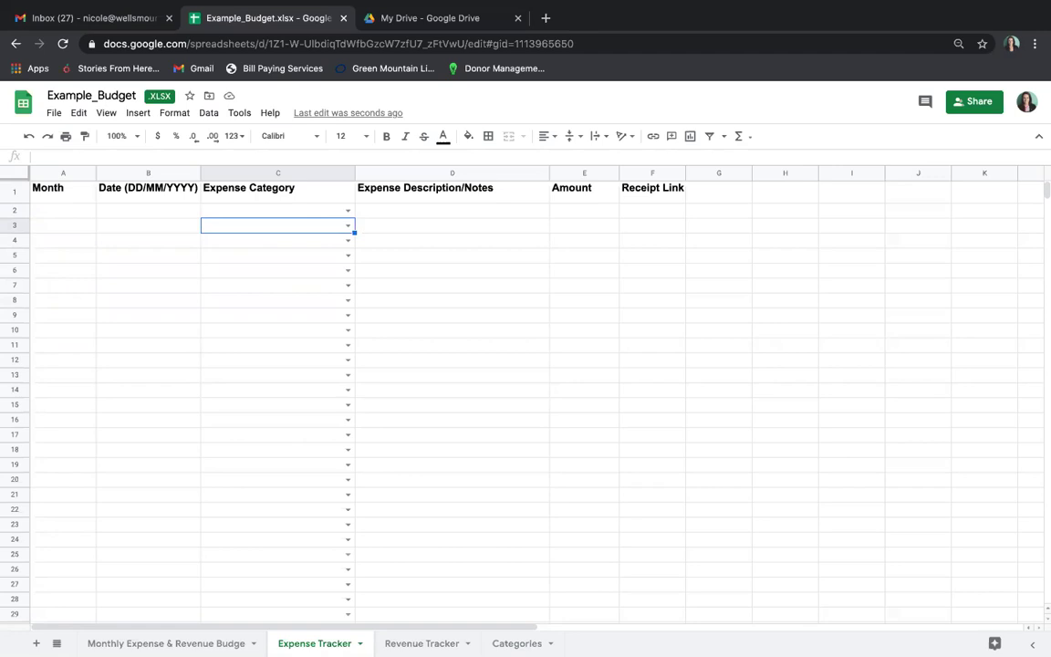
# Start the first Expense Tracker record in row 2 with the month January and the date 15/01/2021.
pyautogui.click(72, 213)
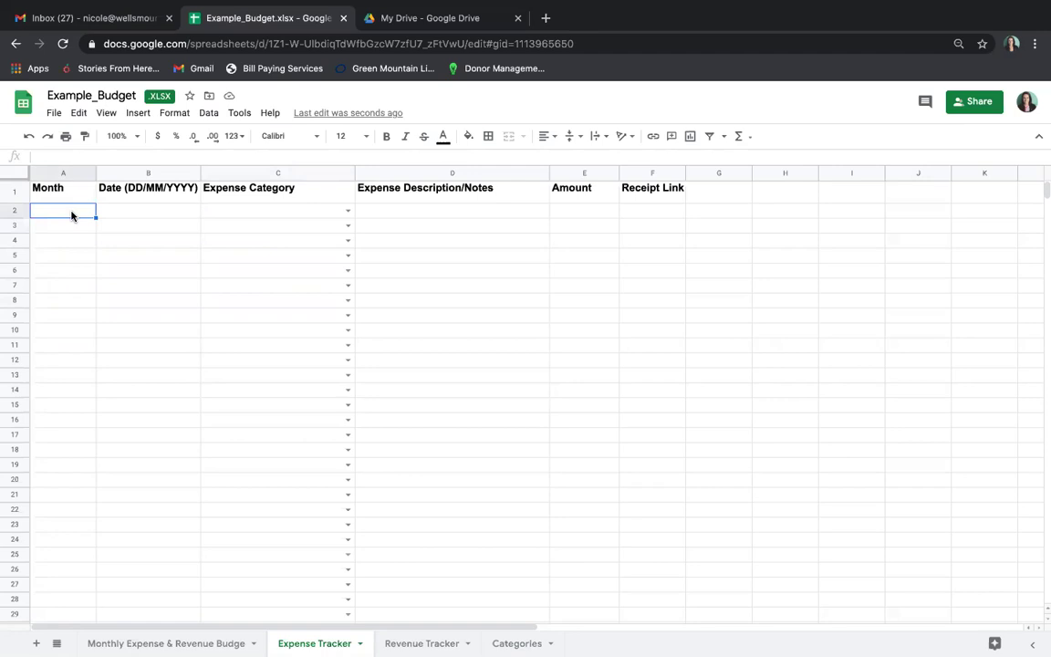
pyautogui.write('January')
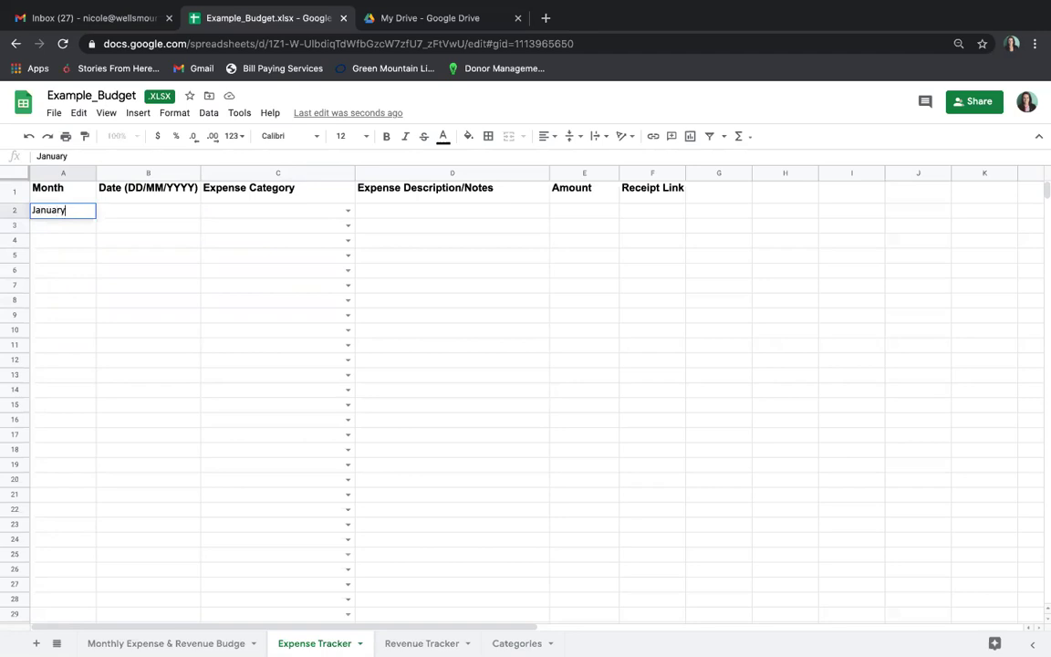
pyautogui.click(160, 213)
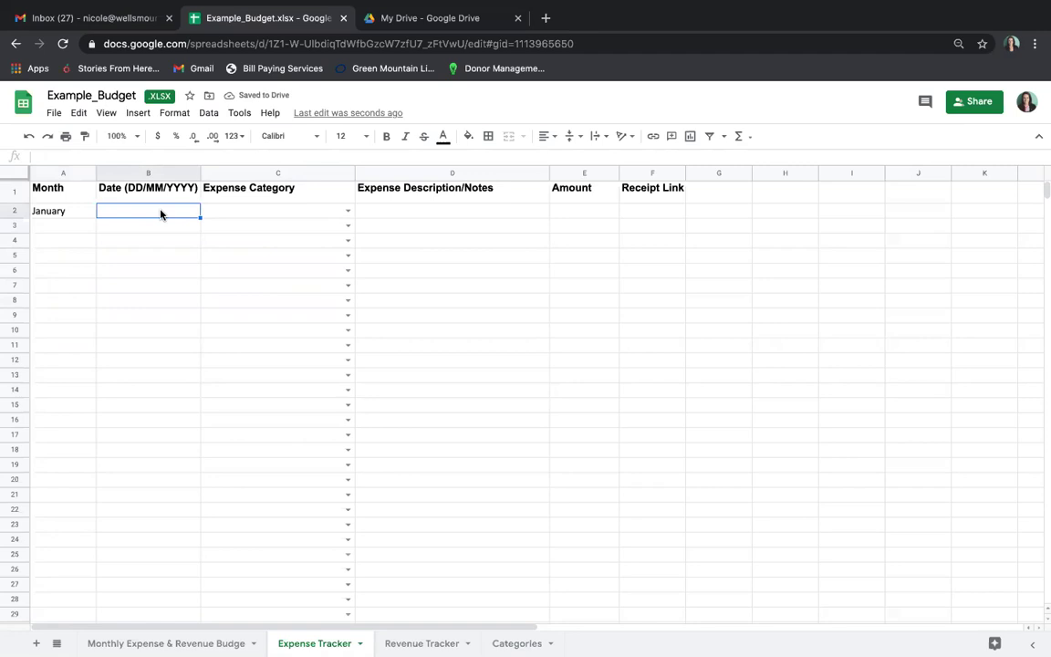
pyautogui.write('15/01/202')
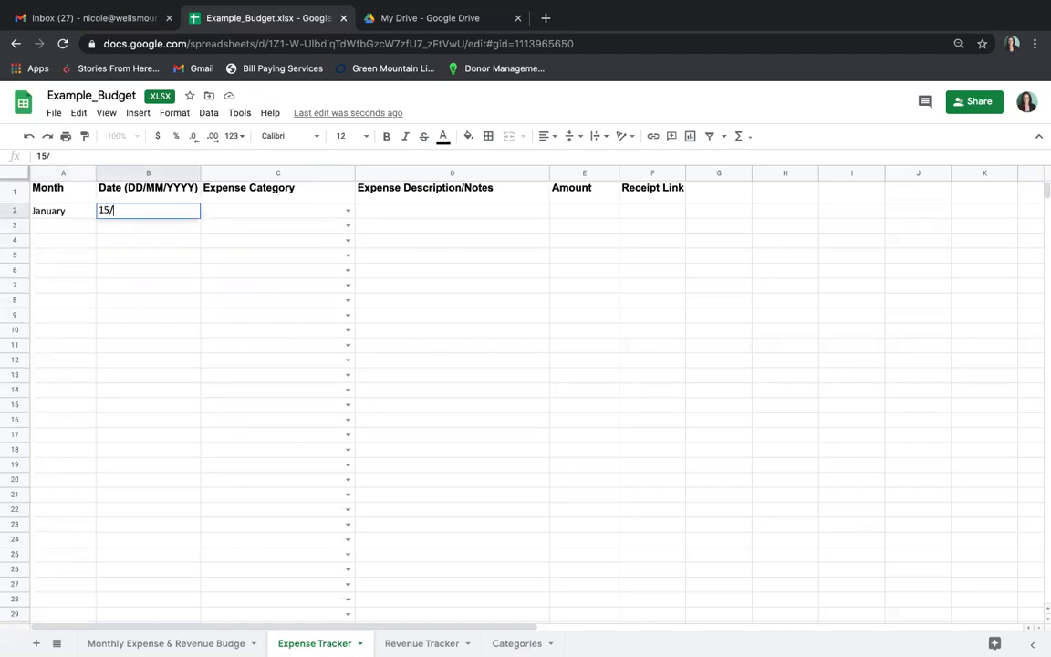
pyautogui.write('1')
pyautogui.press('Tab')
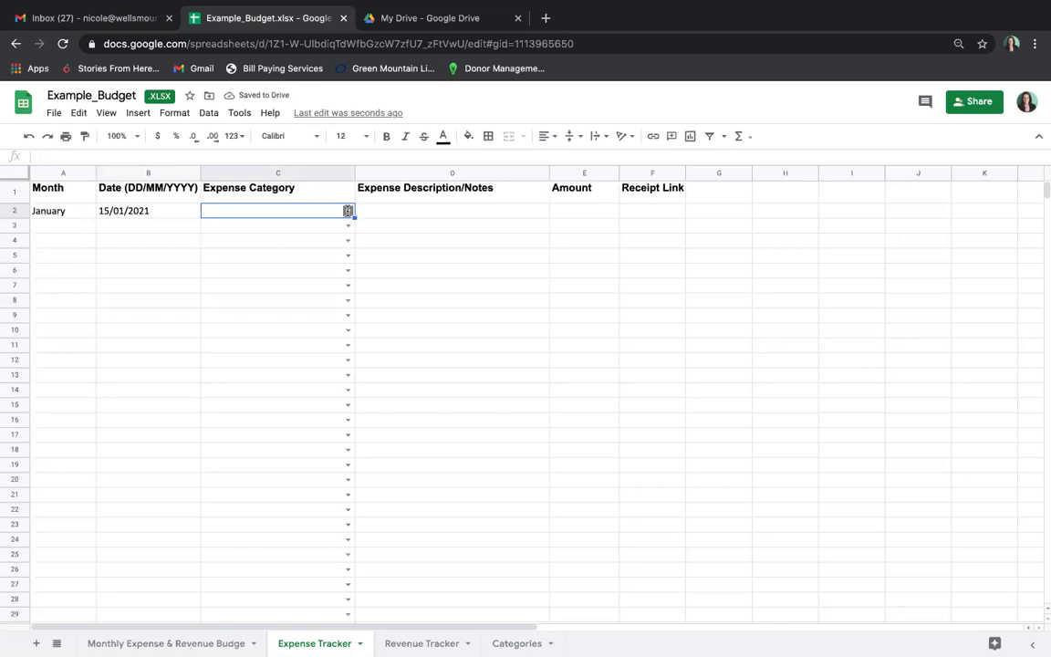
# Set the January record's expense category to Equipment and describe it as "1 HP laptop for reception use".
pyautogui.click(348, 212)
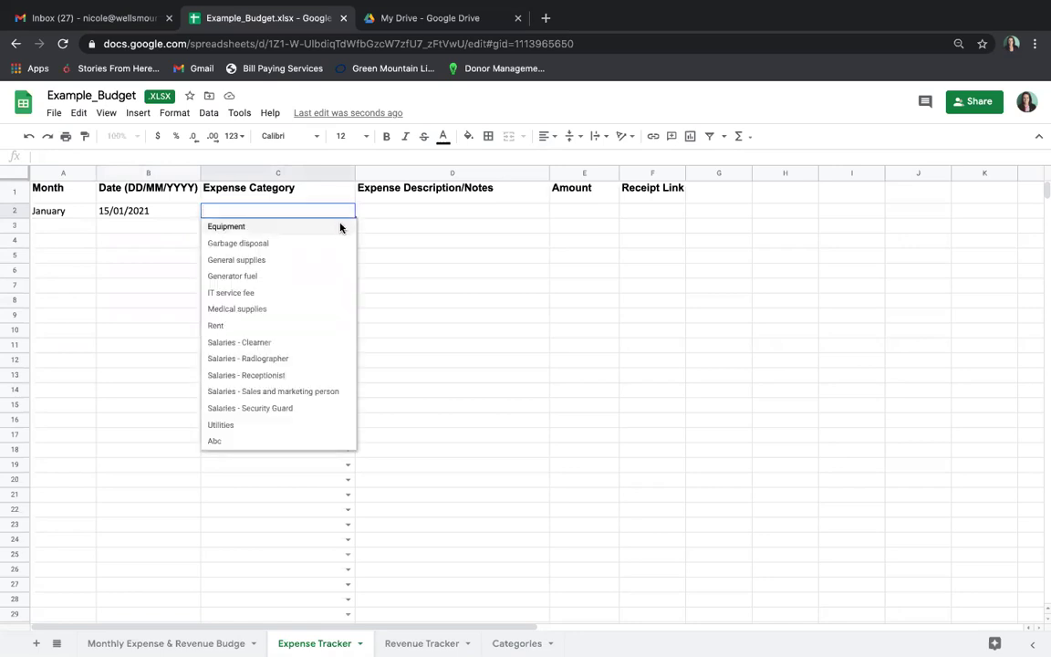
pyautogui.click(340, 227)
pyautogui.click(412, 219)
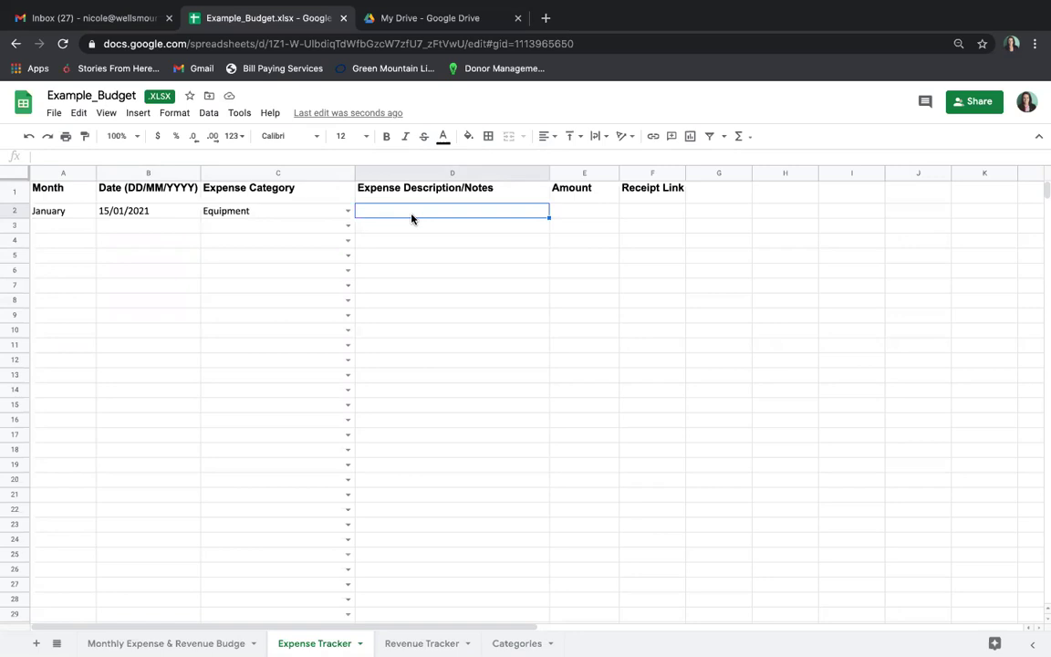
pyautogui.write('1 HP lapt')
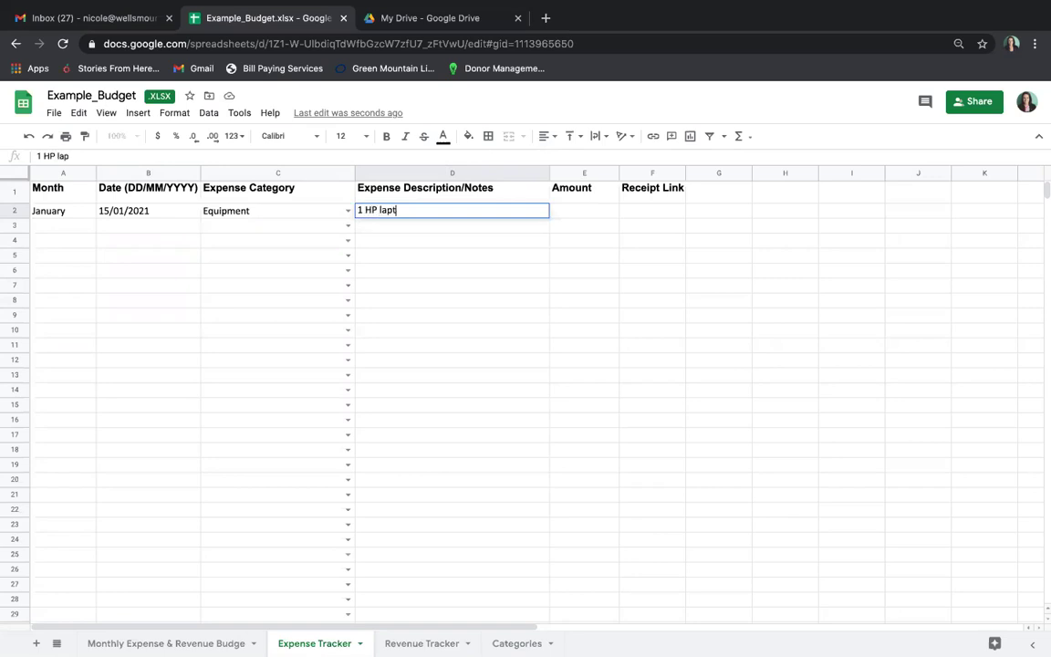
pyautogui.write('op for reception use')
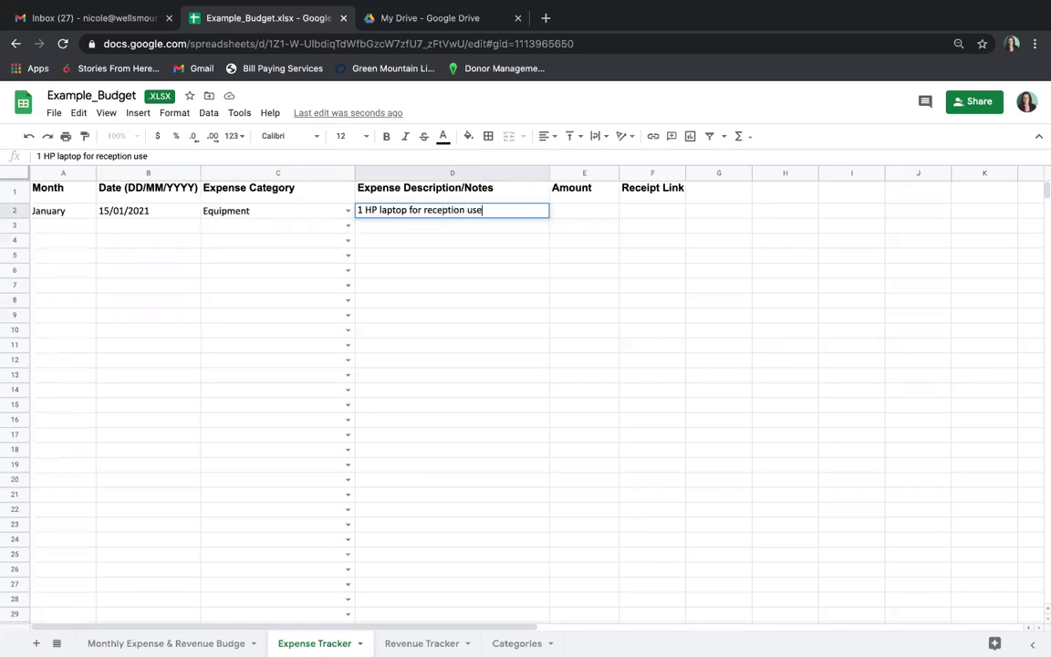
# Enter 26,000 as the amount of the laptop expense.
pyautogui.press('Tab')
pyautogui.write('26,000')
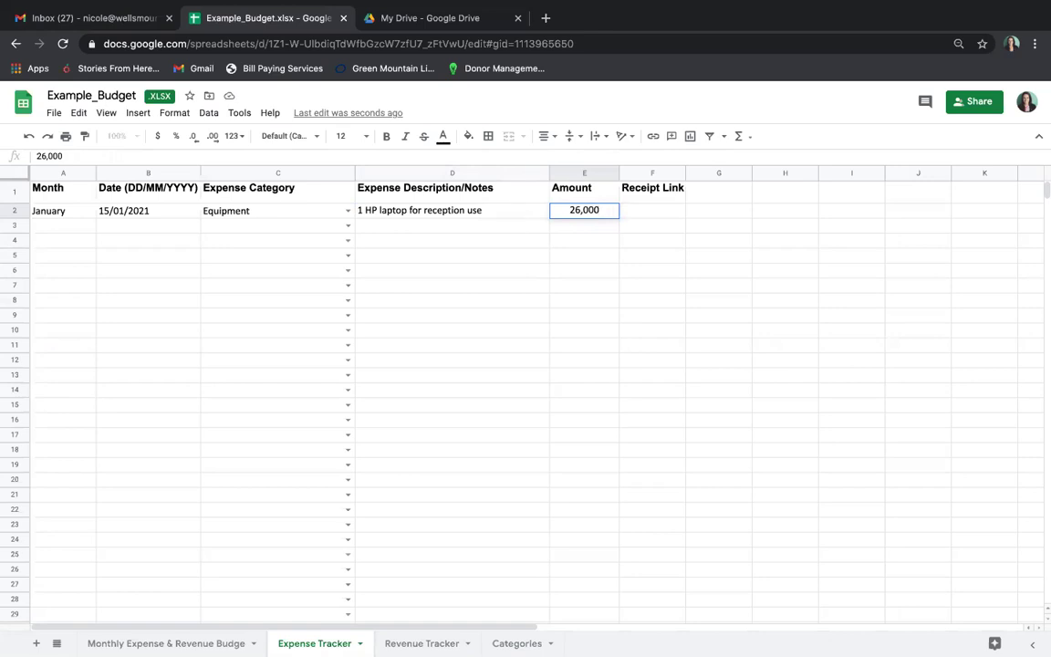
pyautogui.press('Tab')
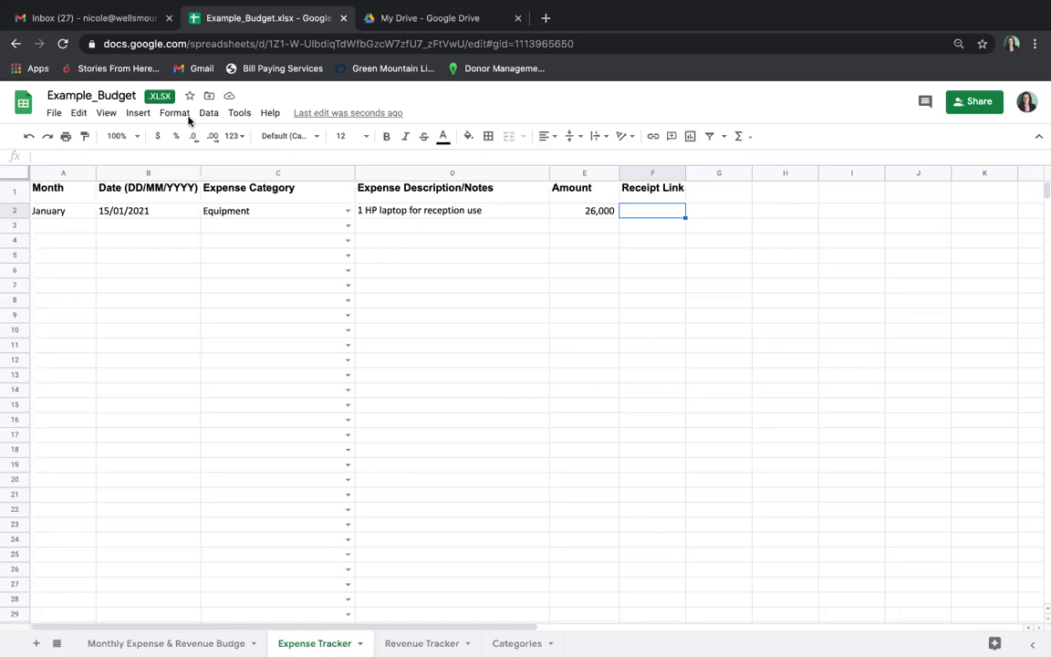
# Switch to Google Drive by way of Gmail, close the old Drive page and show the My Drive files.
pyautogui.click(121, 25)
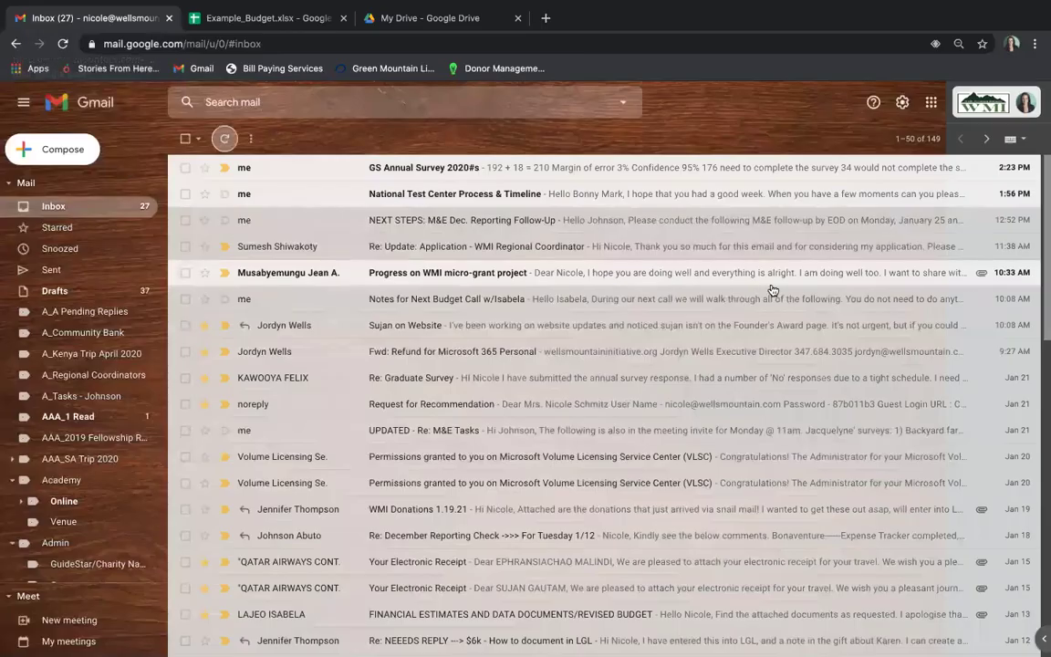
pyautogui.click(930, 103)
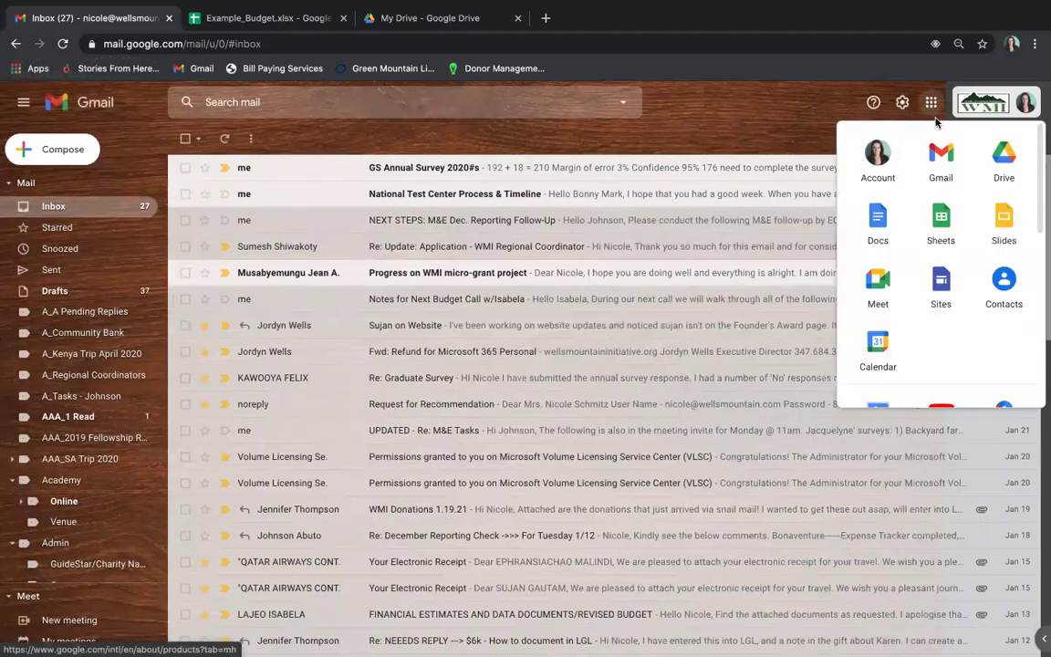
pyautogui.click(1004, 178)
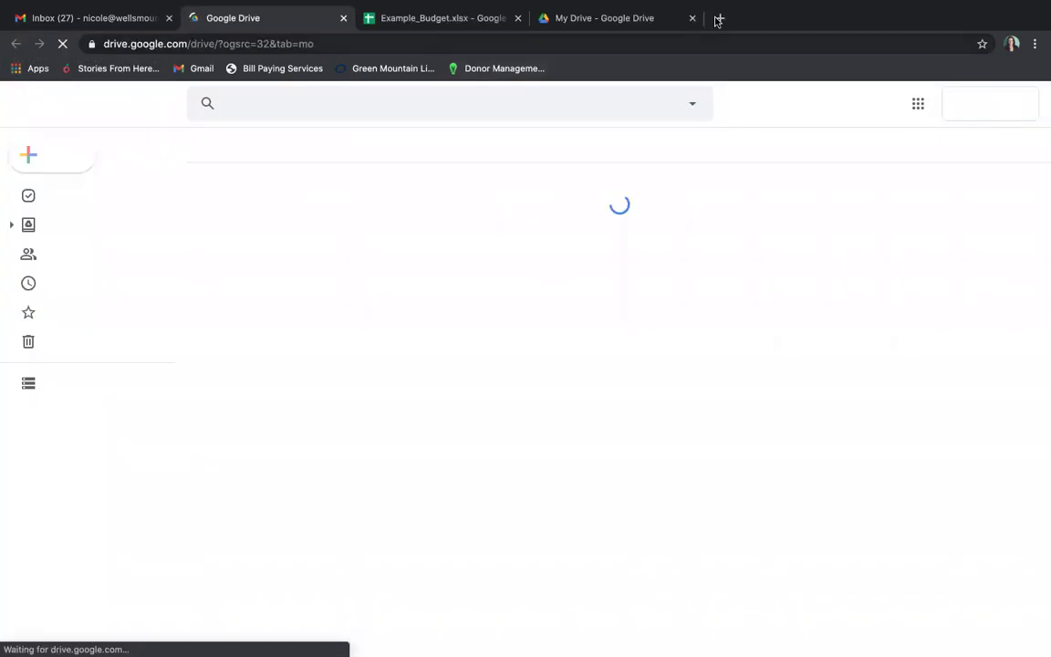
pyautogui.click(692, 18)
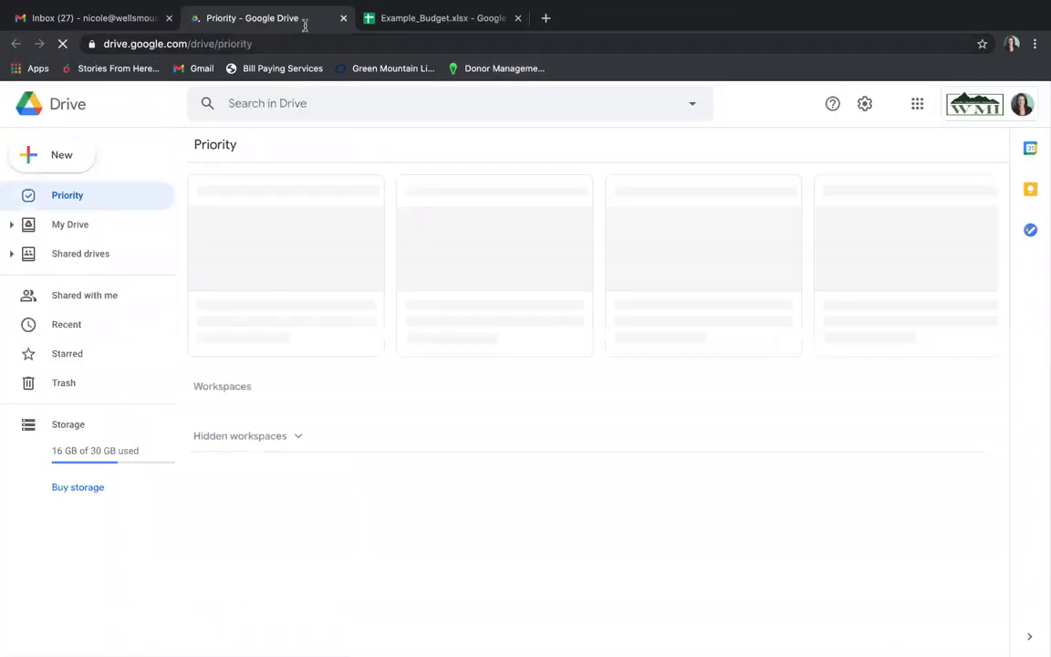
pyautogui.click(72, 227)
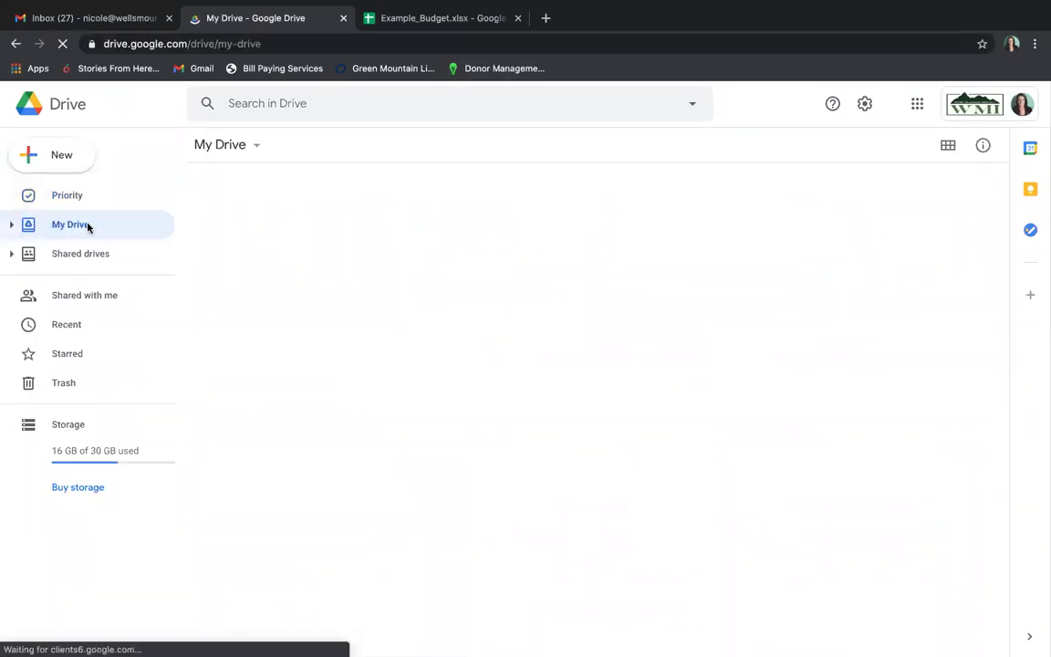
# Create a new folder named "CDG Receipts" in My Drive.
pyautogui.click(64, 159)
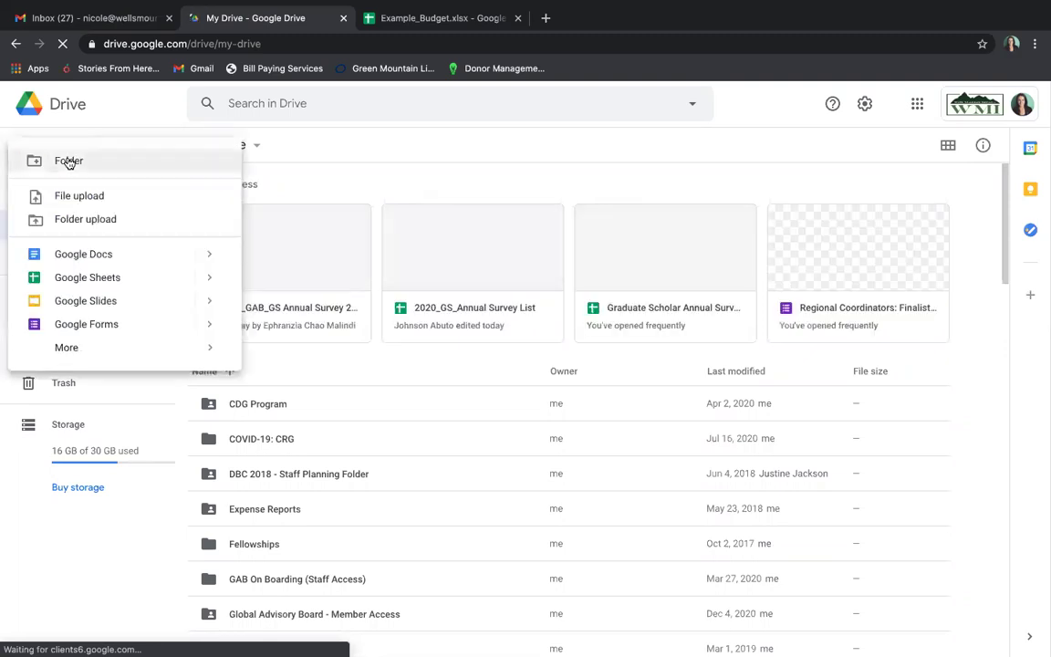
pyautogui.click(125, 165)
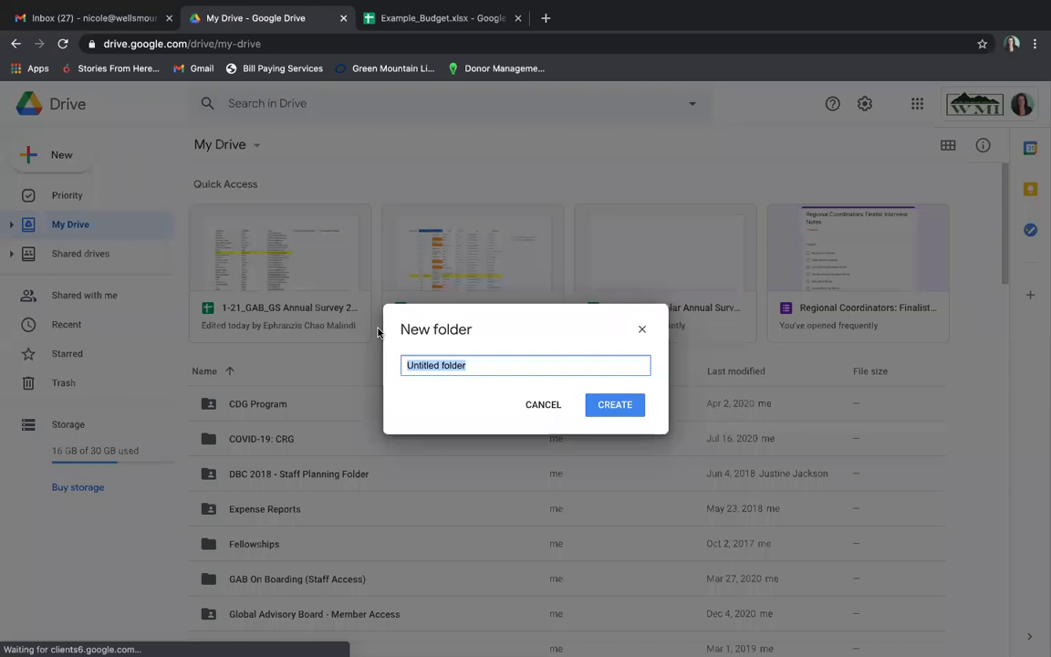
pyautogui.write('CDG ')
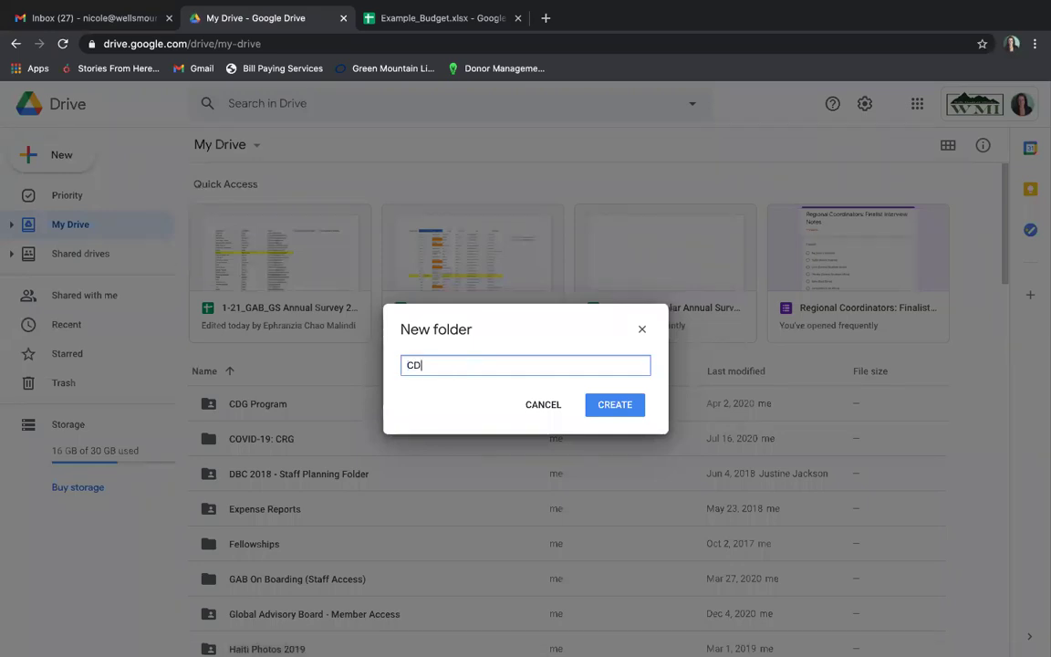
pyautogui.write('Receipts')
pyautogui.click(625, 406)
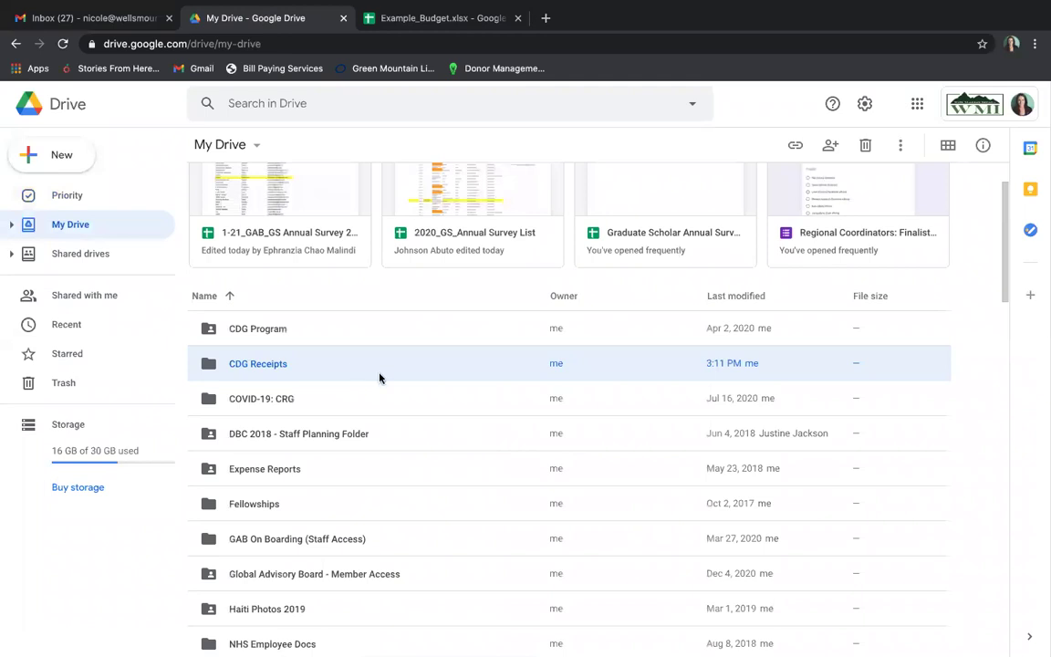
# Open the CDG Receipts folder and upload the file "Scan 31 Aug 2020 (2).pdf" into it.
pyautogui.doubleClick(346, 365)
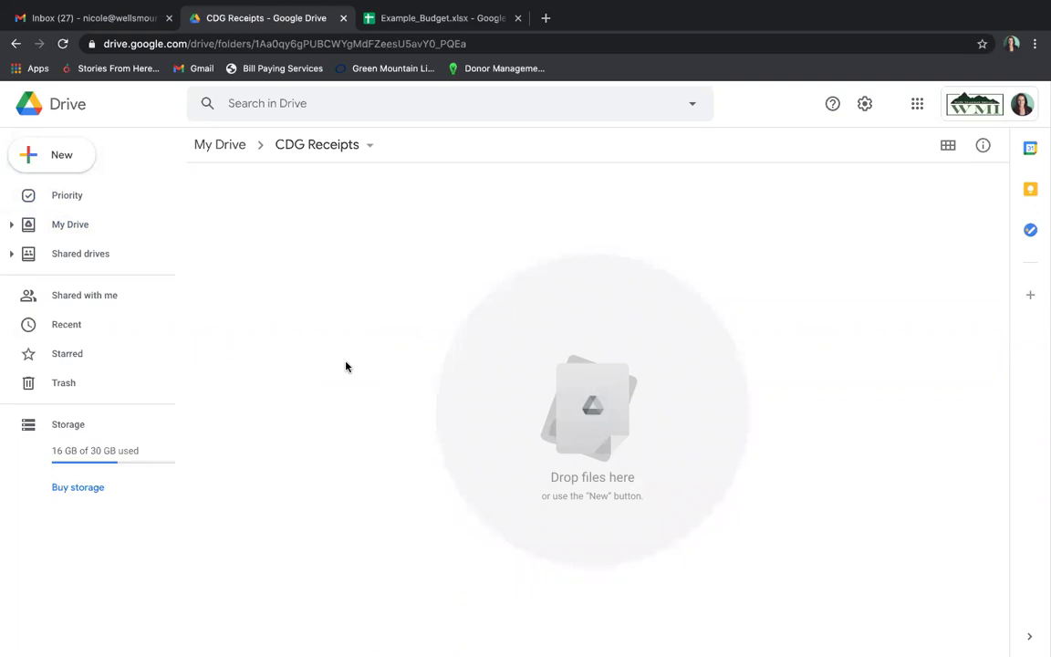
pyautogui.rightClick(430, 260)
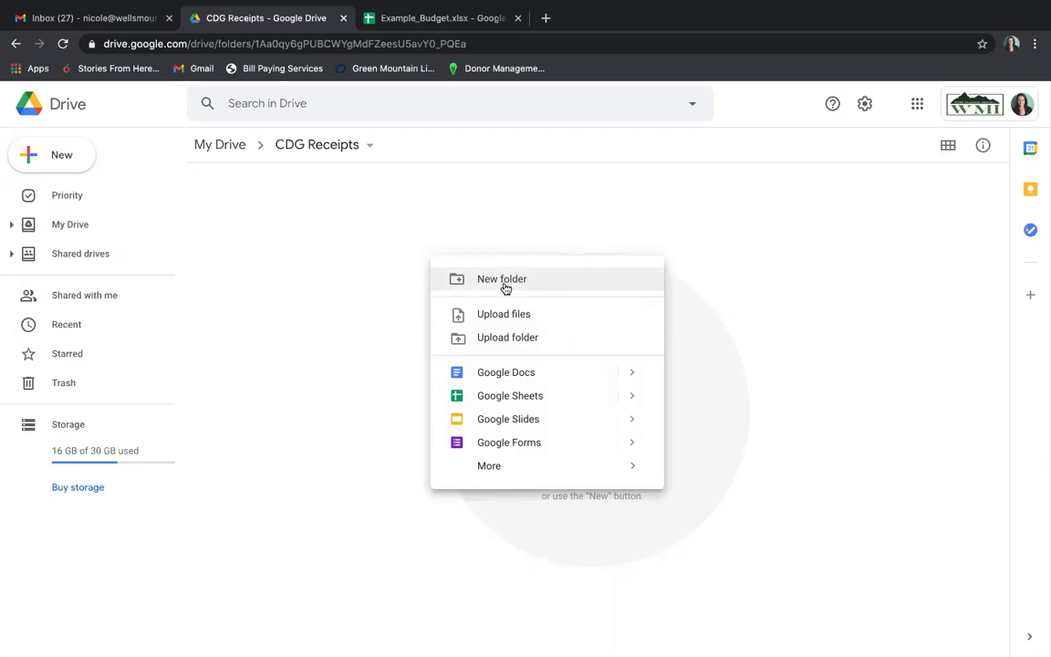
pyautogui.click(551, 323)
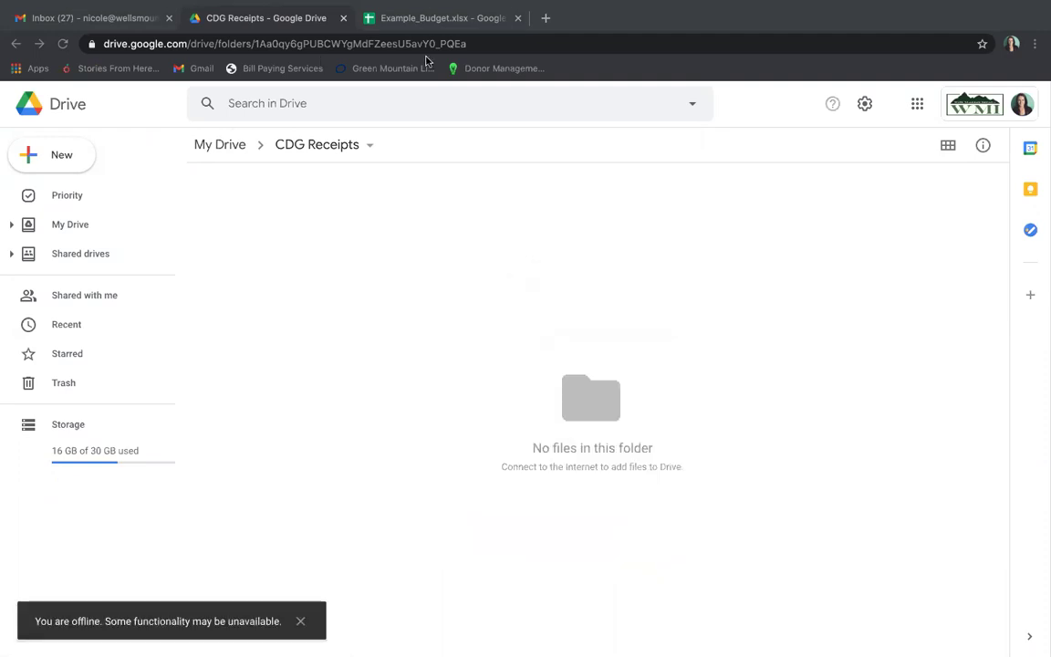
pyautogui.press('Return')
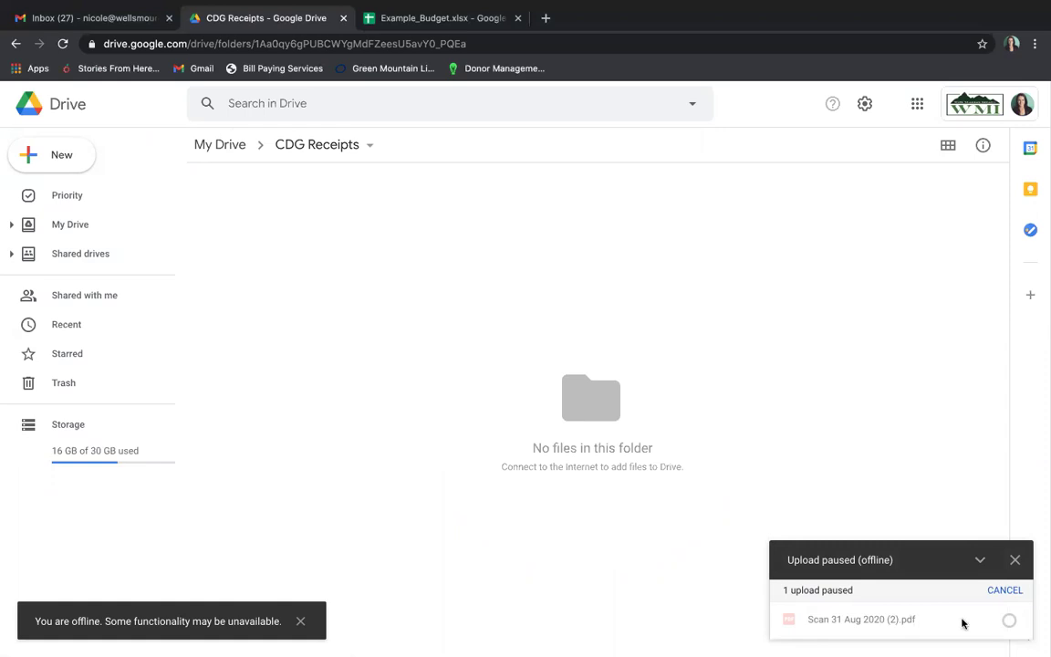
pyautogui.moveTo(1008, 619)
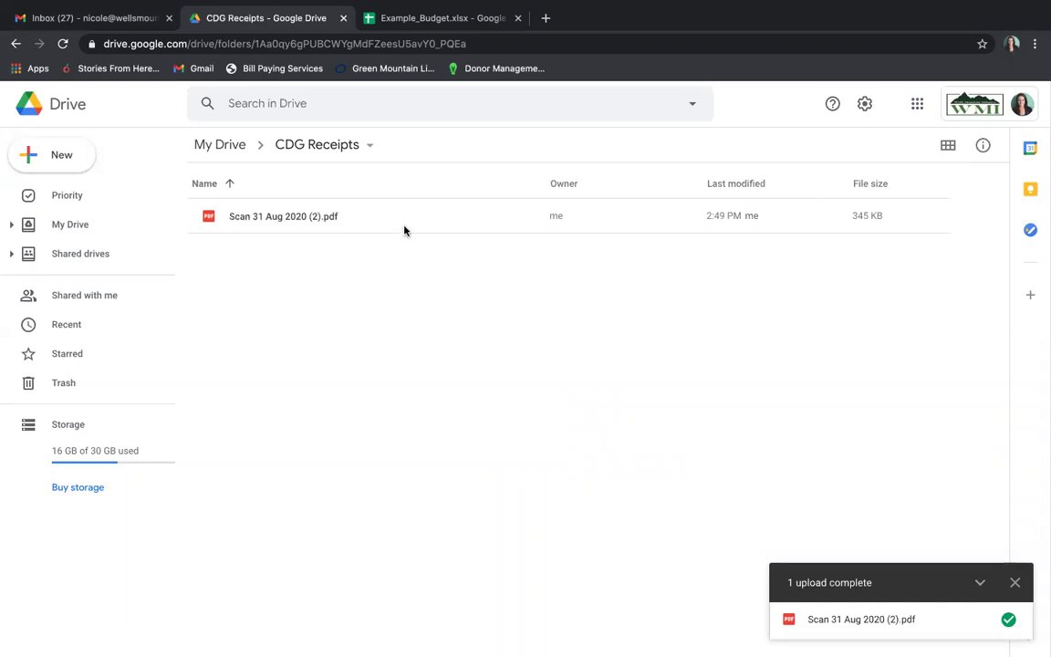
# Rename the uploaded receipt scan as "15.1.2021_HP Computer Purchase.pdf".
pyautogui.rightClick(405, 230)
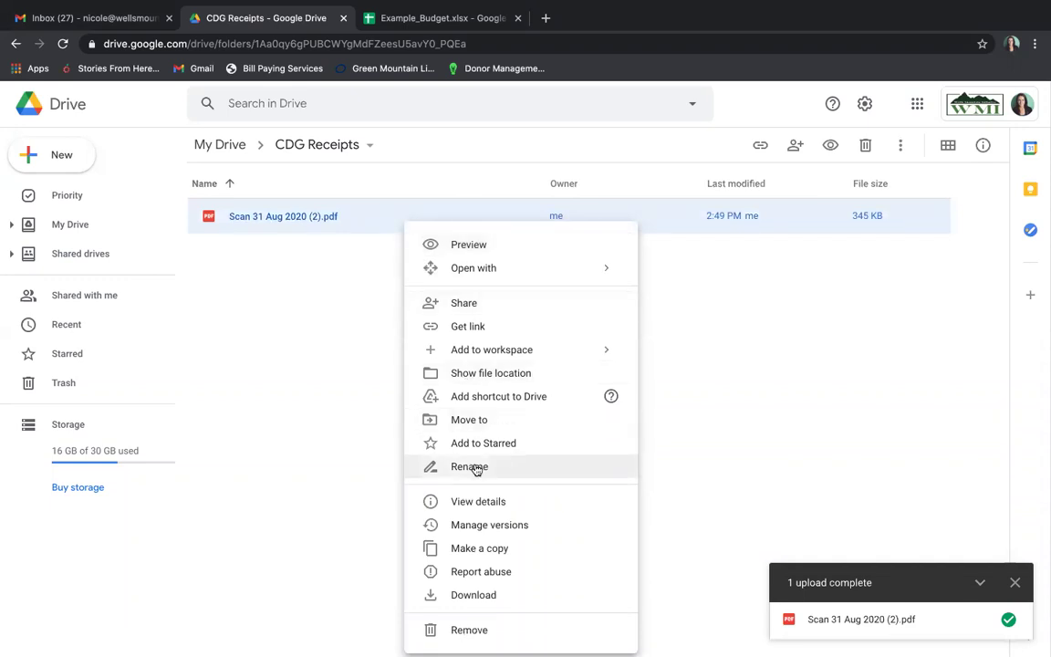
pyautogui.click(524, 468)
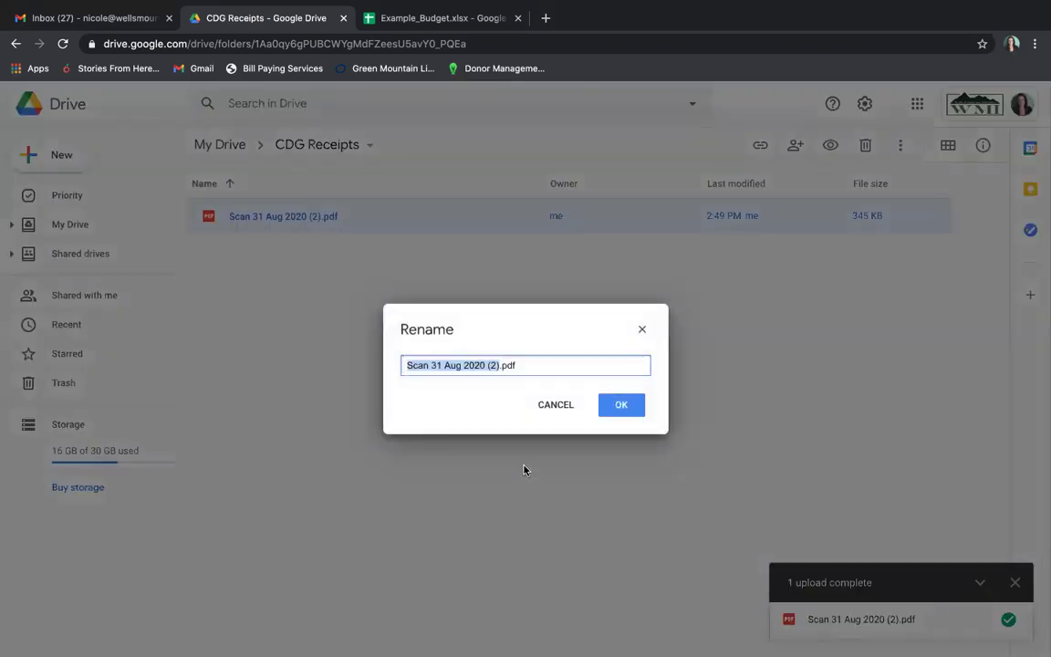
pyautogui.write('15')
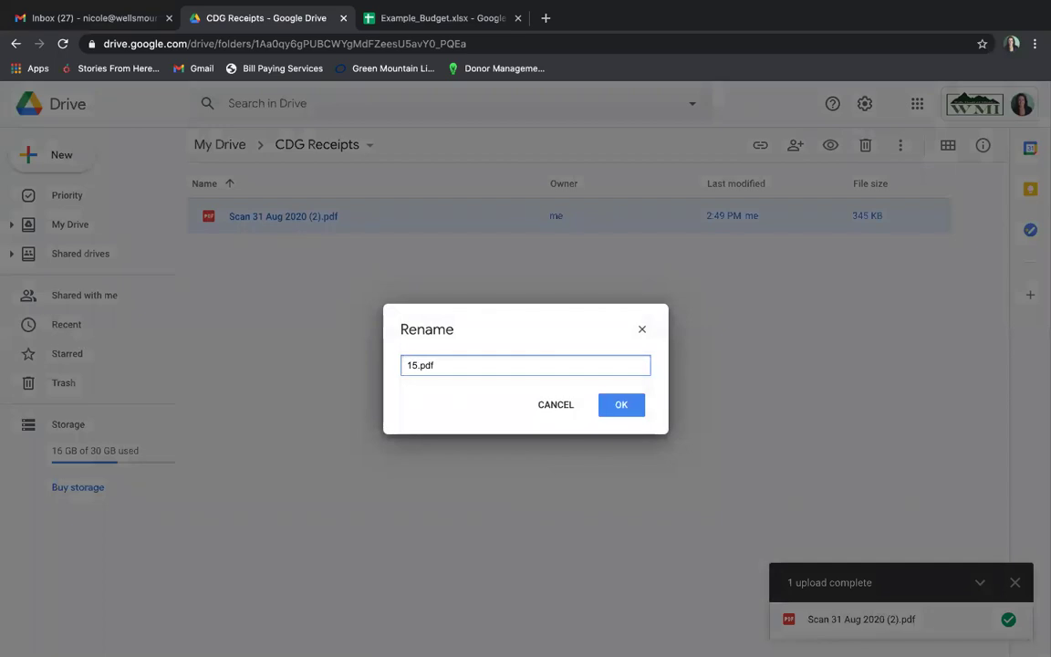
pyautogui.write('.1.2021_HP Computer Purchase')
pyautogui.click(634, 408)
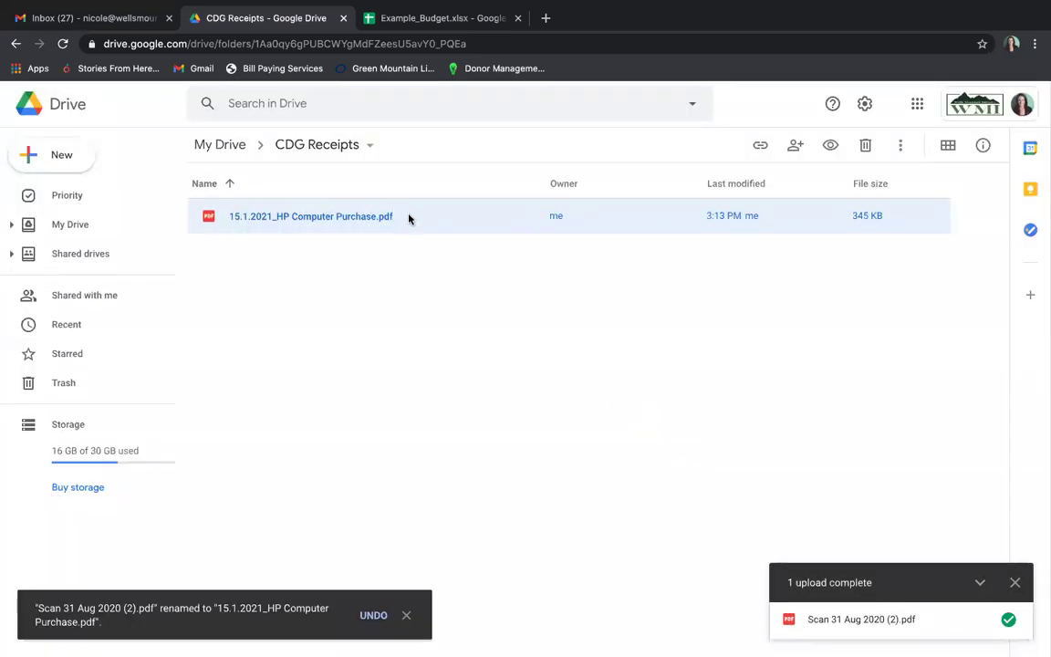
# Preview the HP Computer Purchase receipt and copy its sharing link, keeping access Restricted.
pyautogui.doubleClick(408, 218)
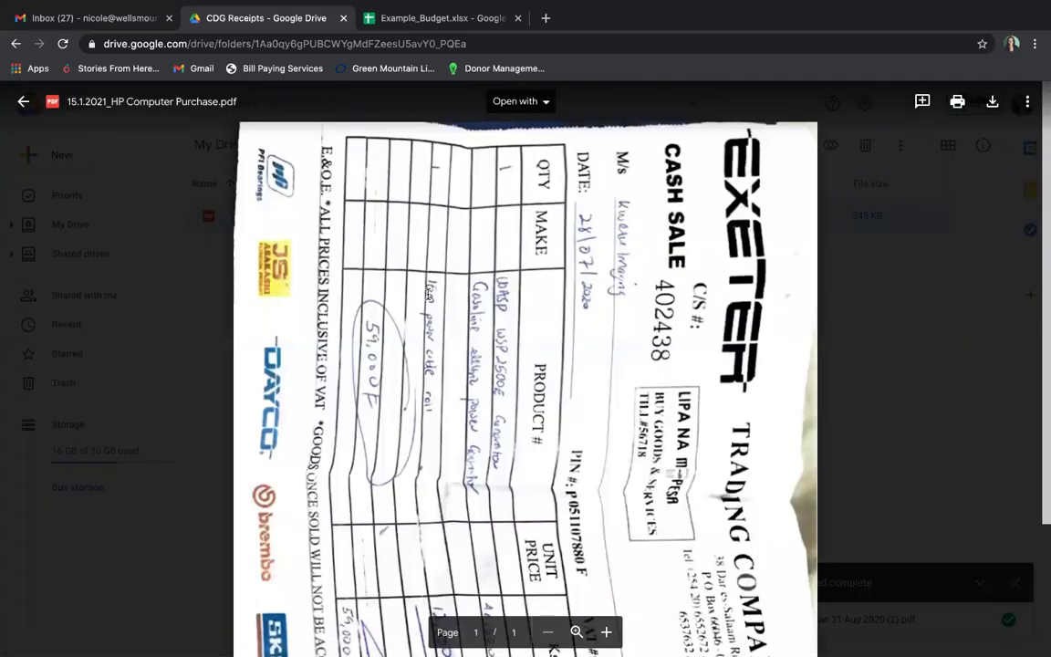
pyautogui.click(23, 101)
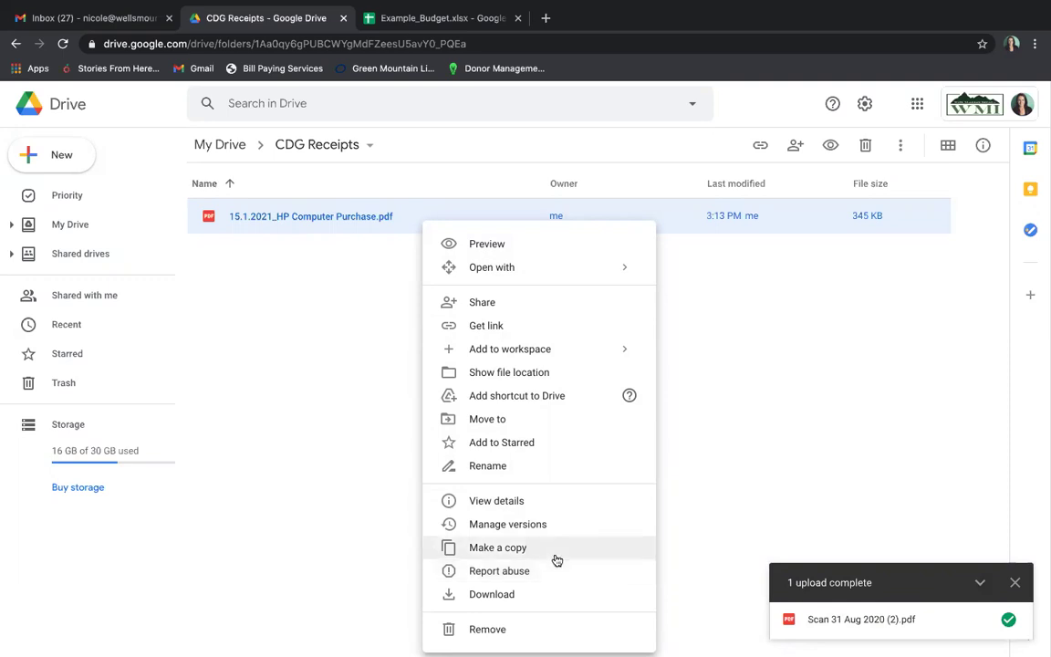
pyautogui.click(588, 327)
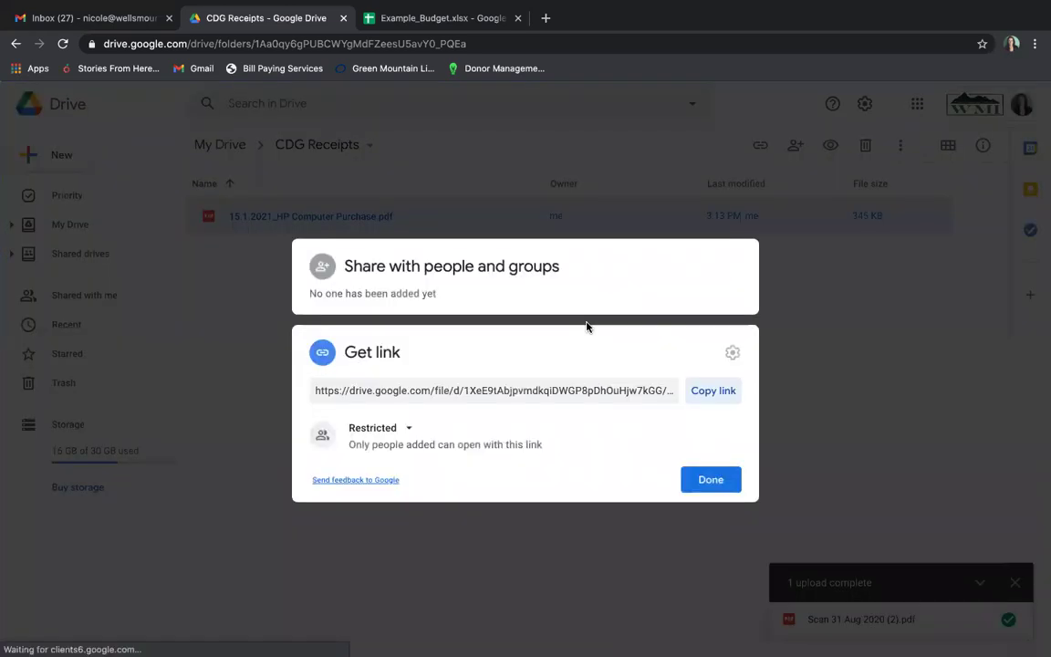
pyautogui.click(714, 392)
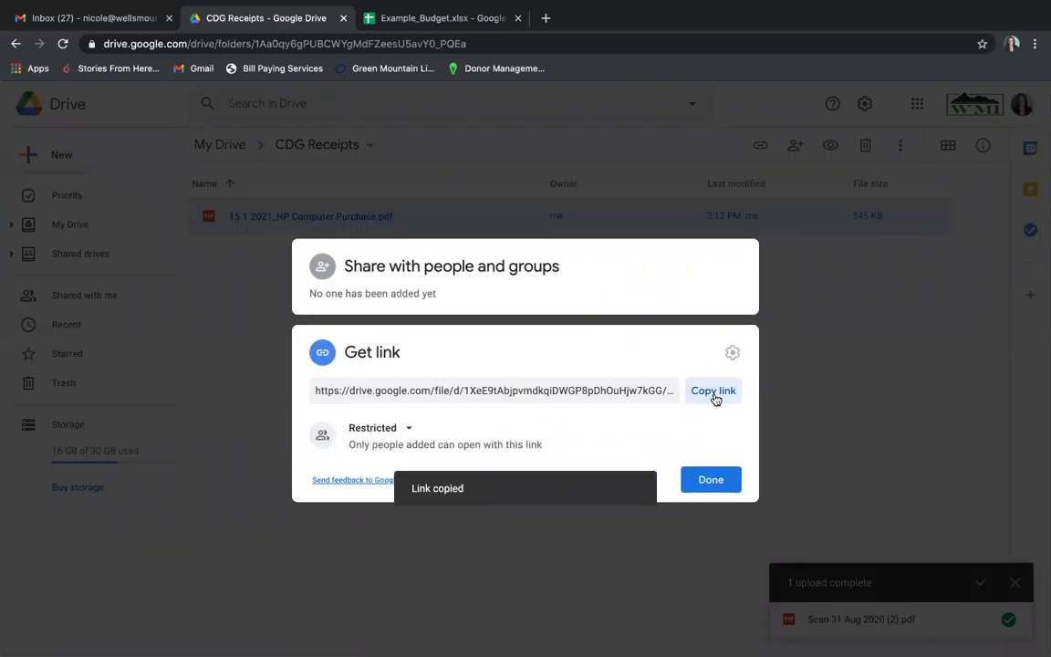
pyautogui.click(711, 480)
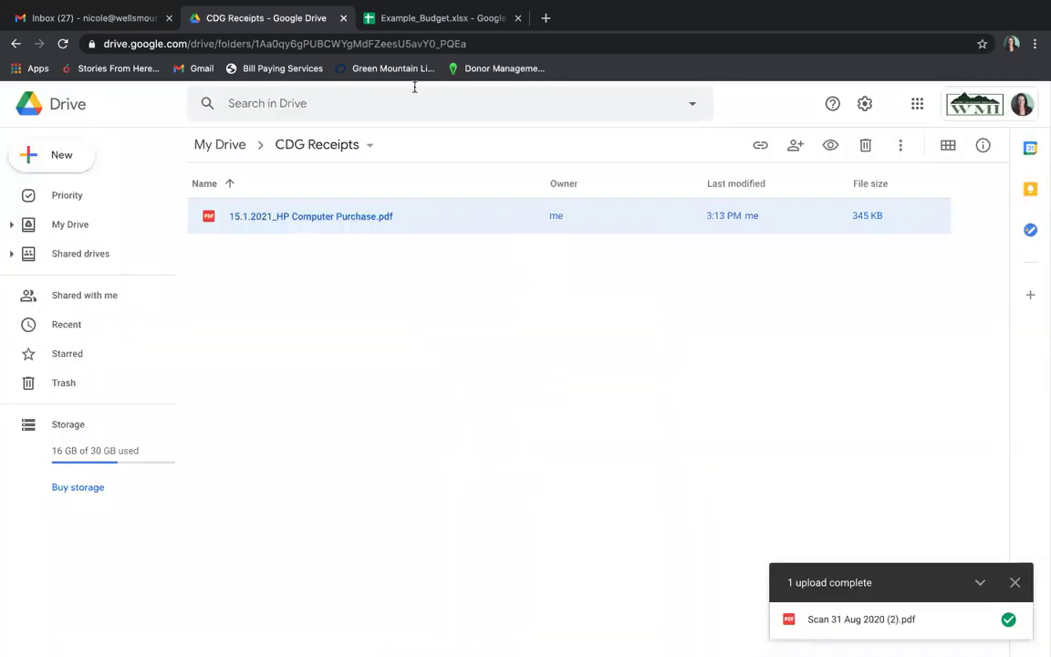
# Switch to the Example_Budget workbook and paste the copied link as the January laptop expense's Receipt Link in F2.
pyautogui.click(436, 19)
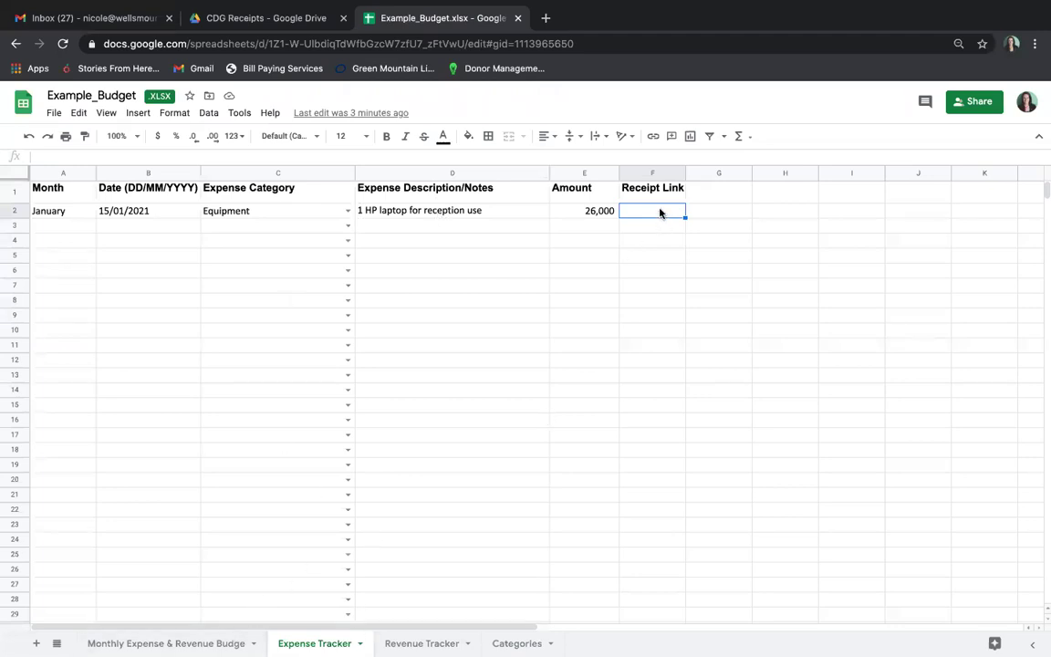
pyautogui.hotkey('ctrl', 'v')
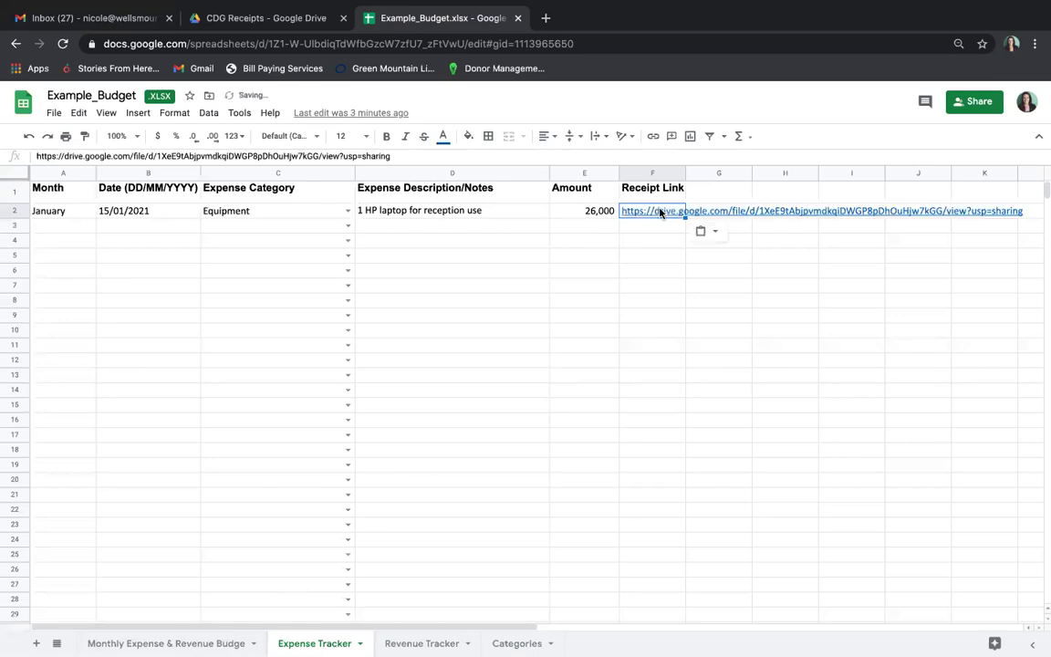
pyautogui.click(647, 260)
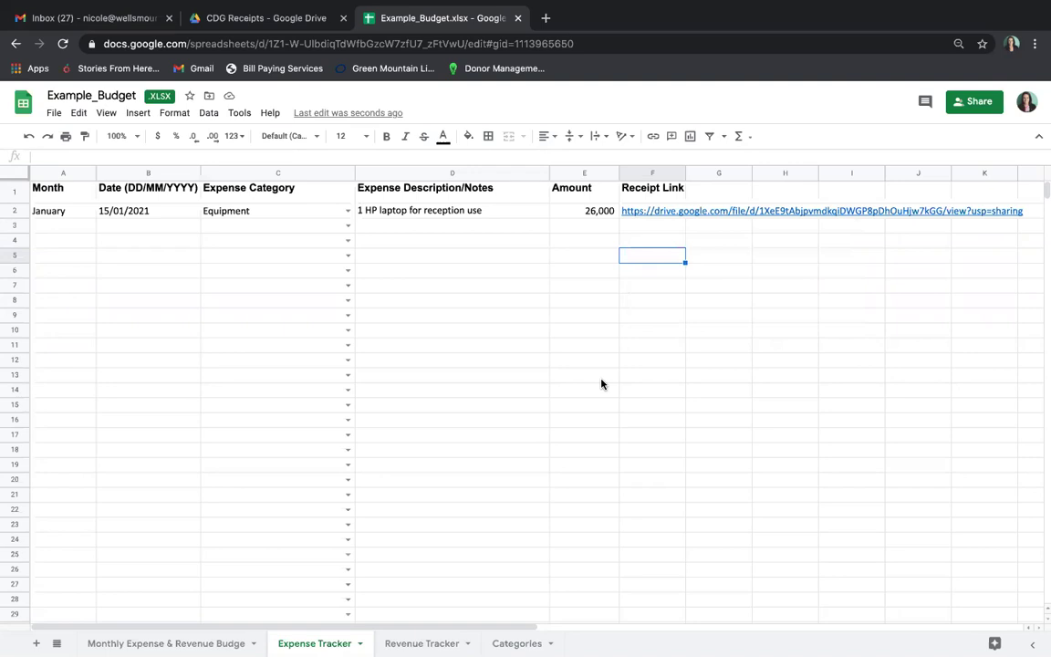
# Return to Google Drive and set up sharing of the CDG Receipts folder with the two colleagues as Editors.
pyautogui.click(308, 20)
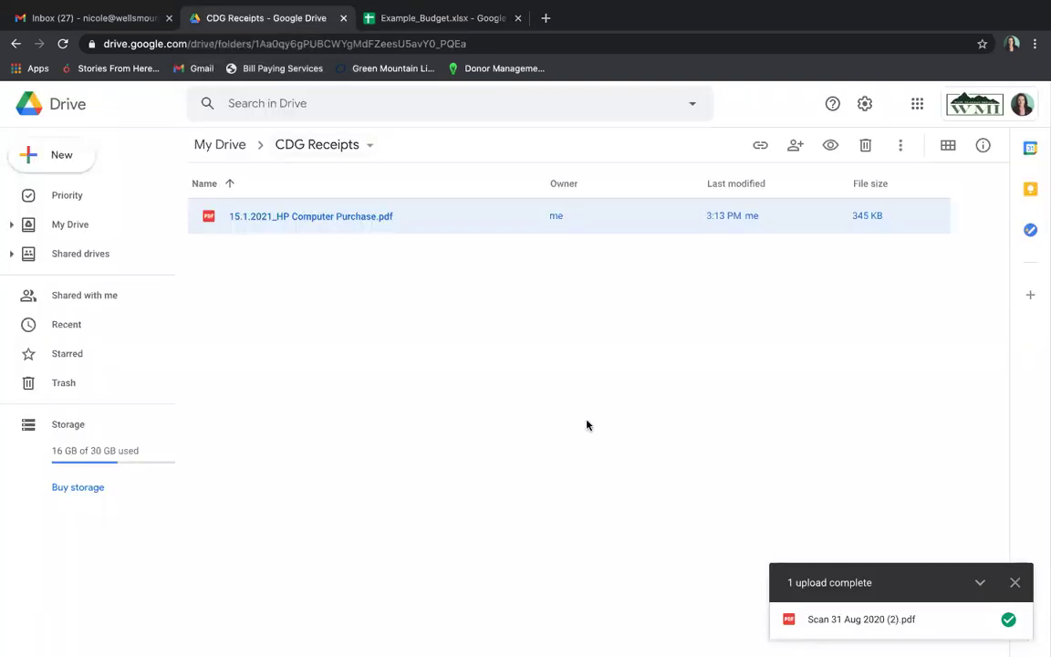
pyautogui.click(326, 146)
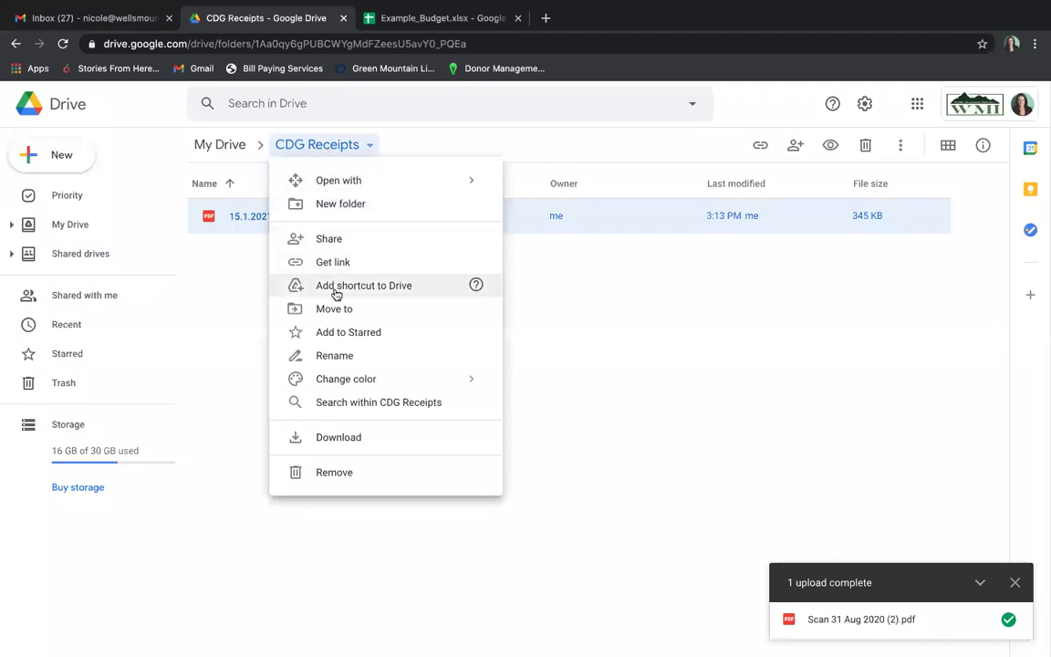
pyautogui.click(377, 241)
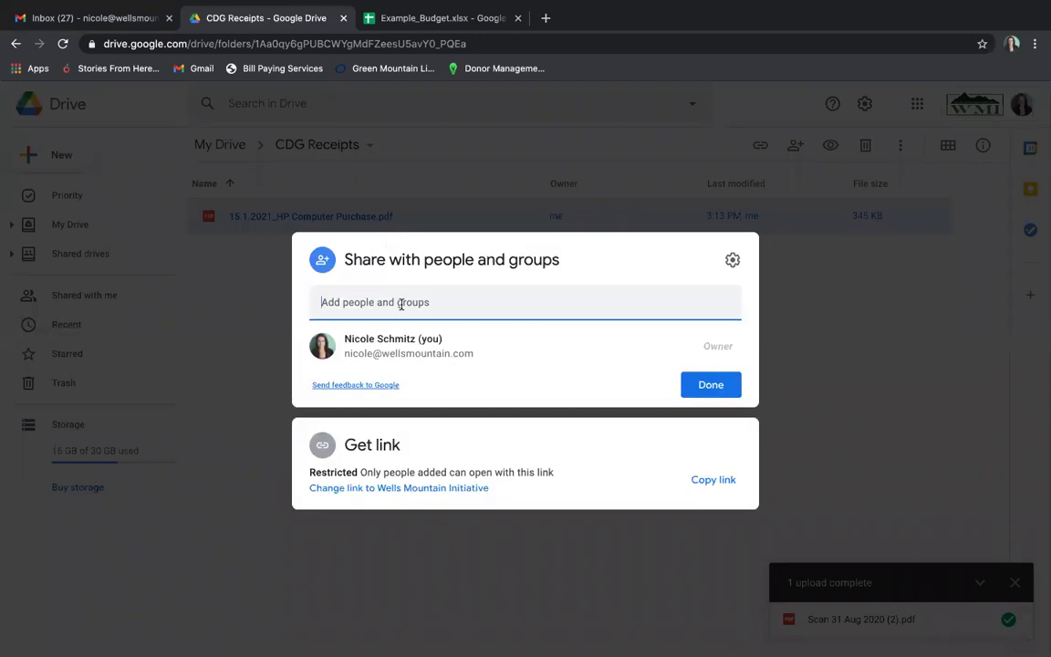
pyautogui.write('nicole')
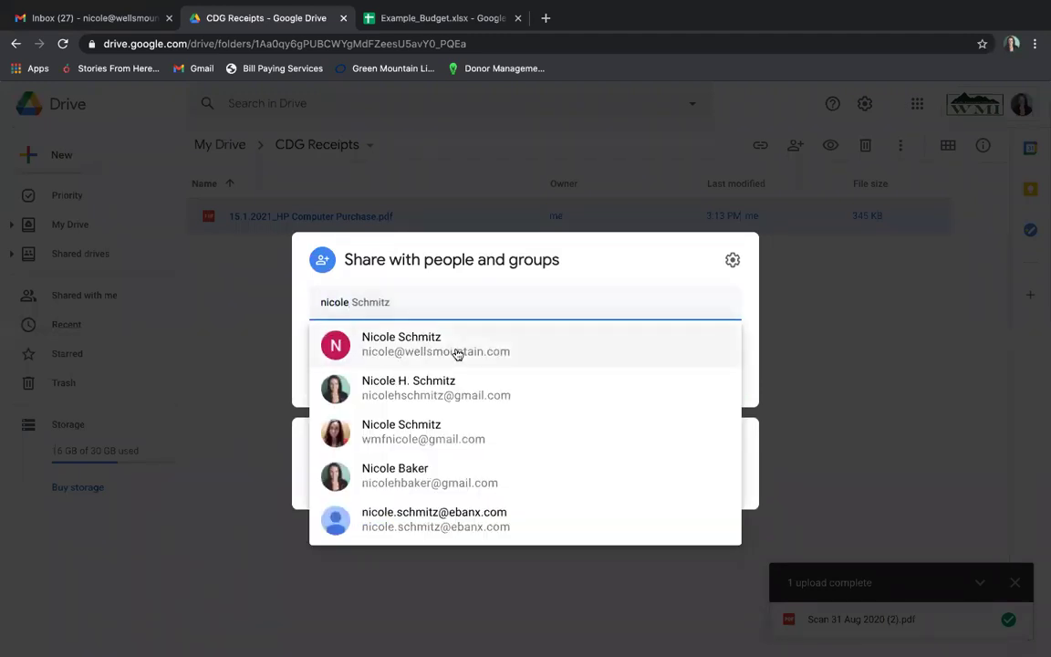
pyautogui.click(457, 354)
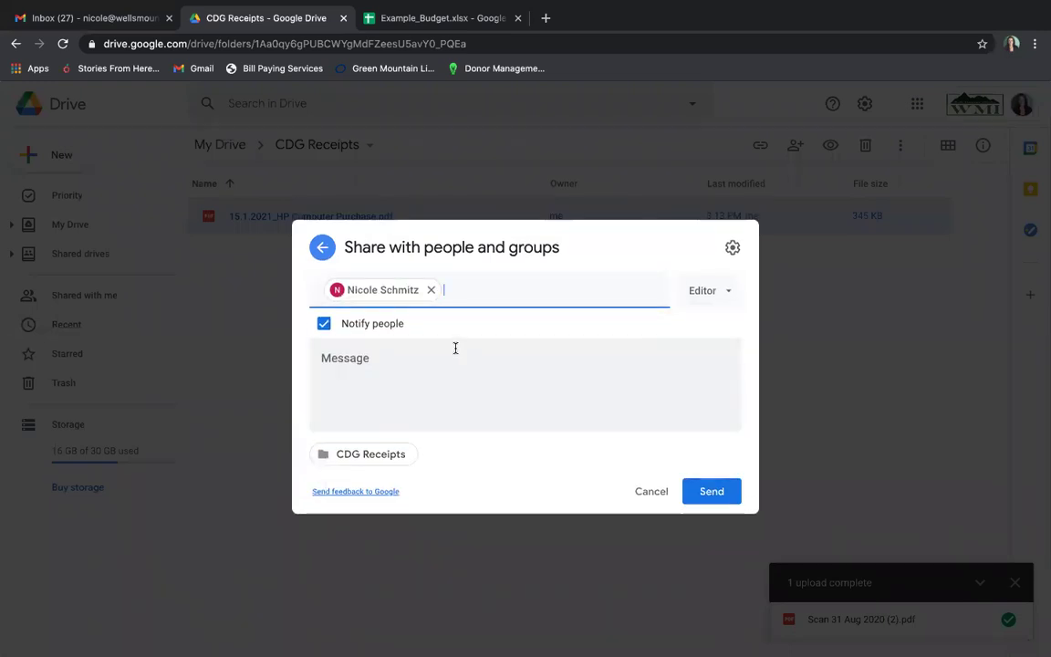
pyautogui.write('joh')
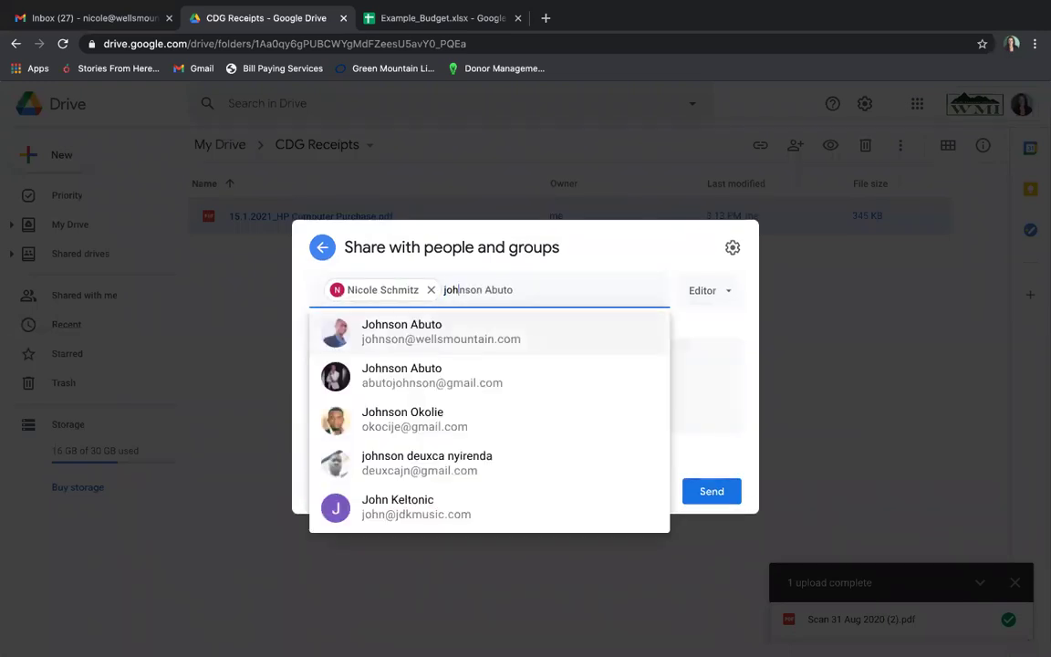
pyautogui.click(481, 342)
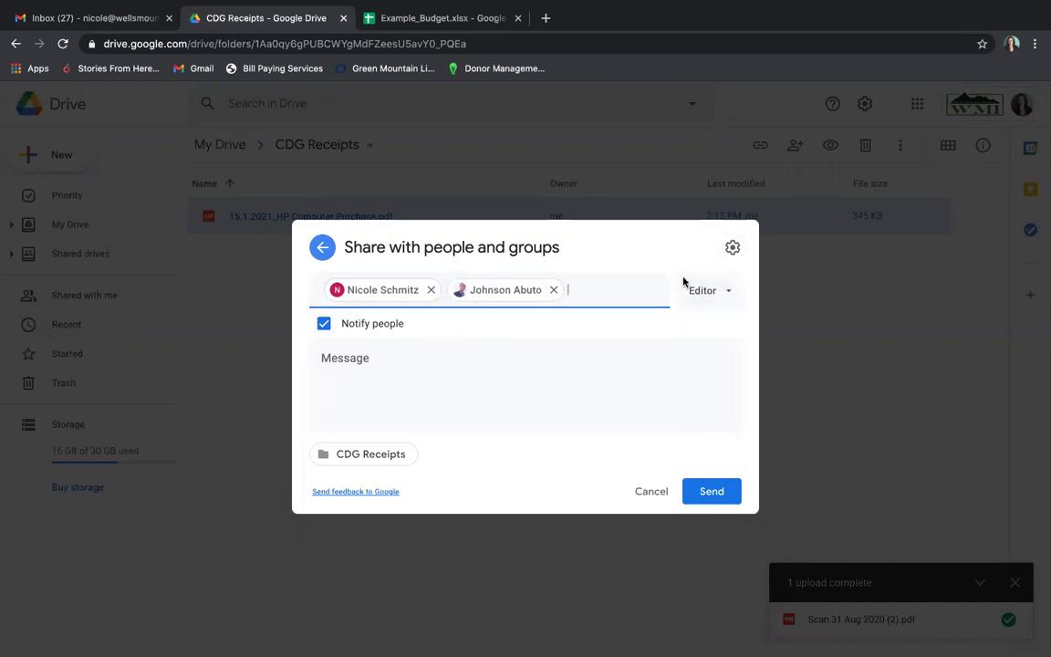
pyautogui.click(727, 300)
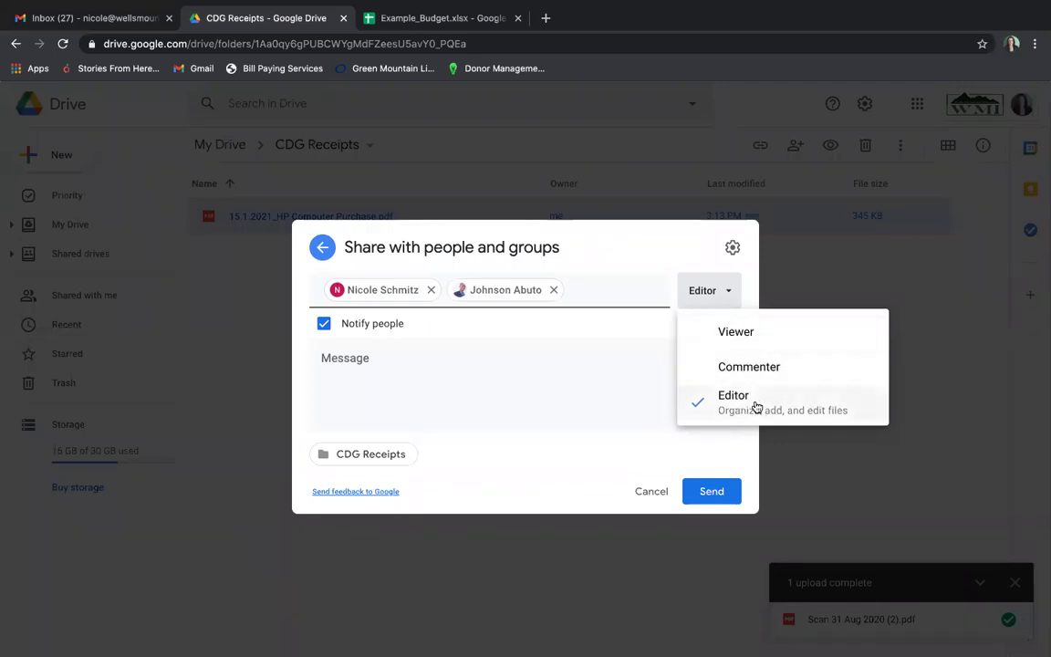
pyautogui.click(727, 403)
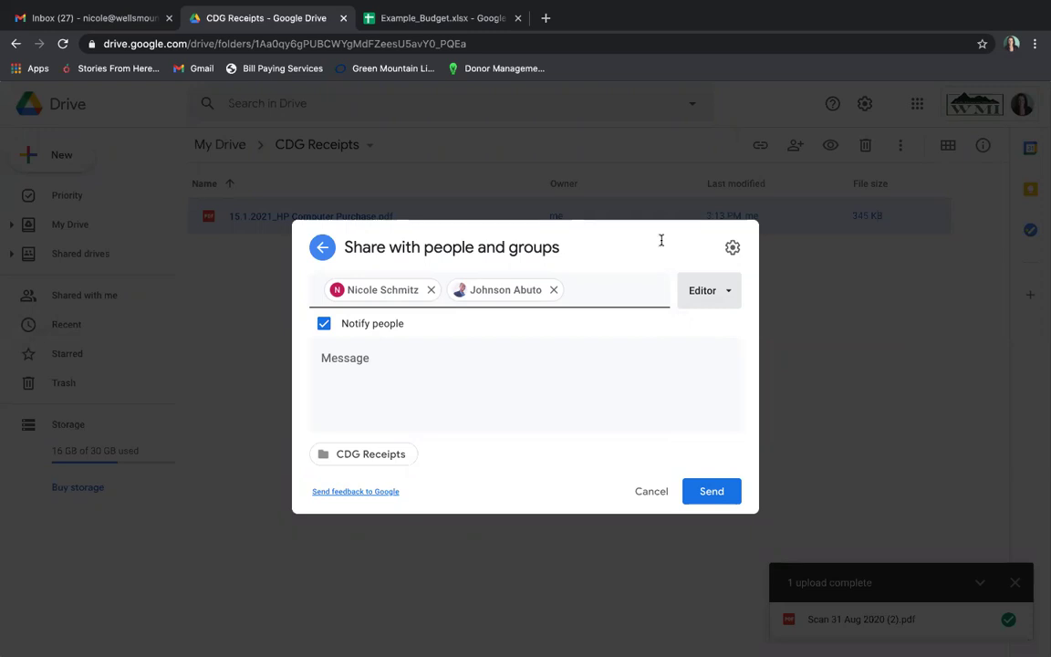
# Send the share invitation with a greeting to both recipients, the message "Here is access to my CDG Receipts folder." and the sender's name.
pyautogui.click(617, 400)
pyautogui.write('Hello J')
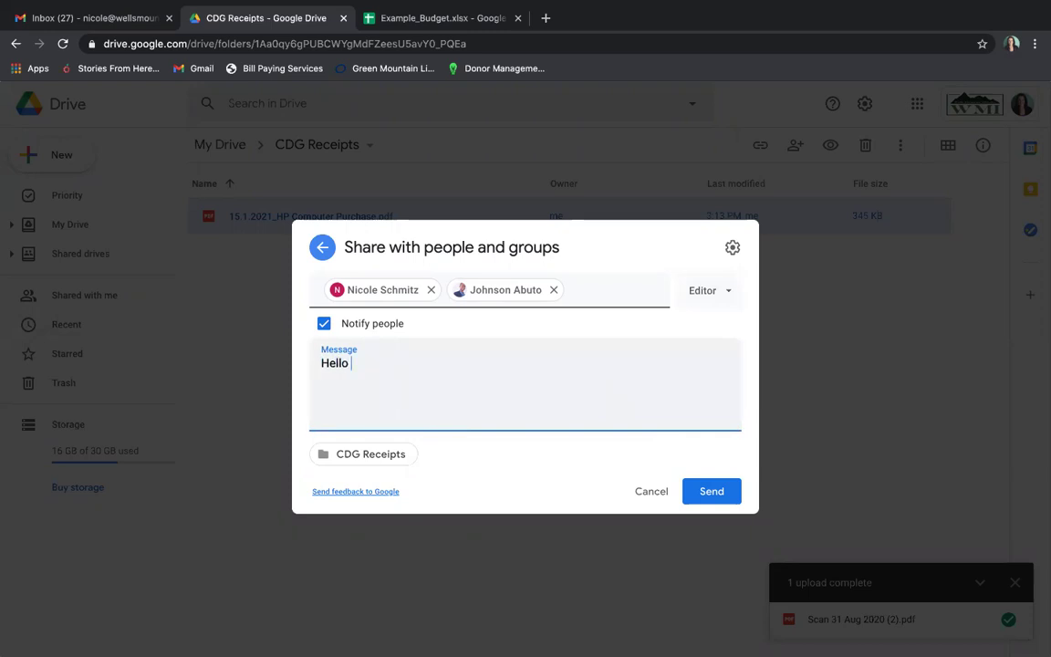
pyautogui.press('BackSpace')
pyautogui.write('Nicole and Johnson,')
pyautogui.press('Return')
pyautogui.press('Return')
pyautogui.write('Here is acce')
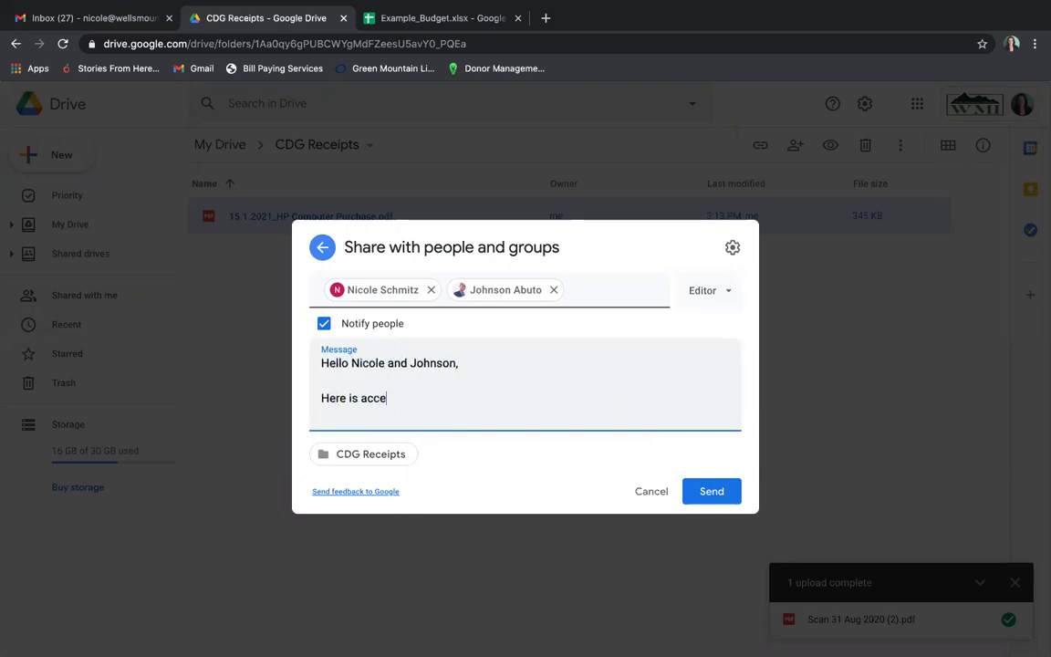
pyautogui.write('ss to my CDG Receipts f')
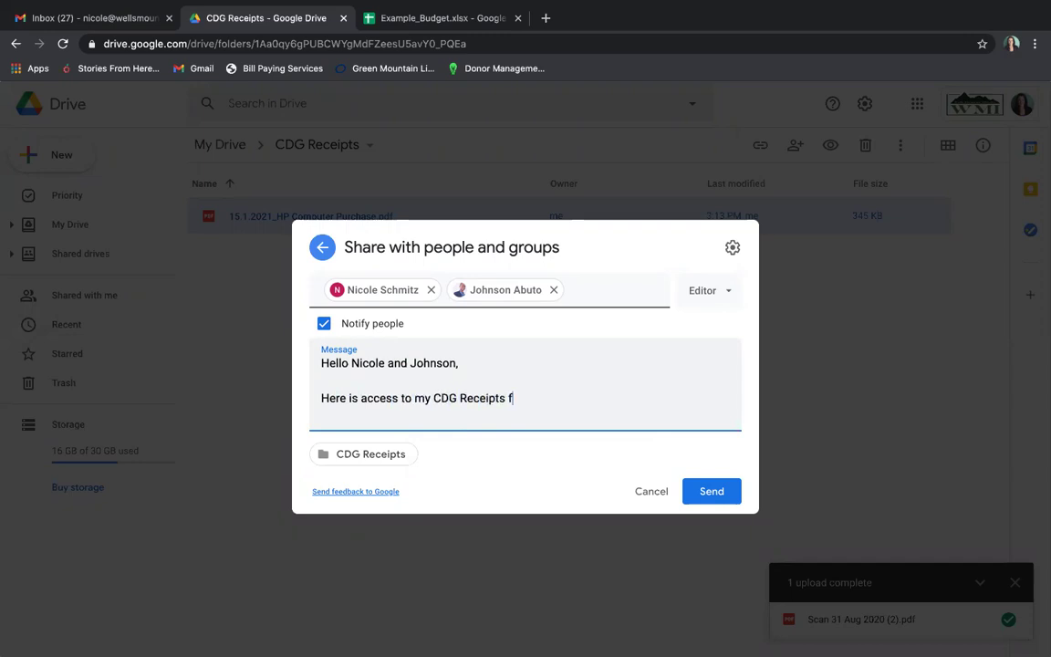
pyautogui.write('older.')
pyautogui.press('Return')
pyautogui.press('Return')
pyautogui.write('-Aa')
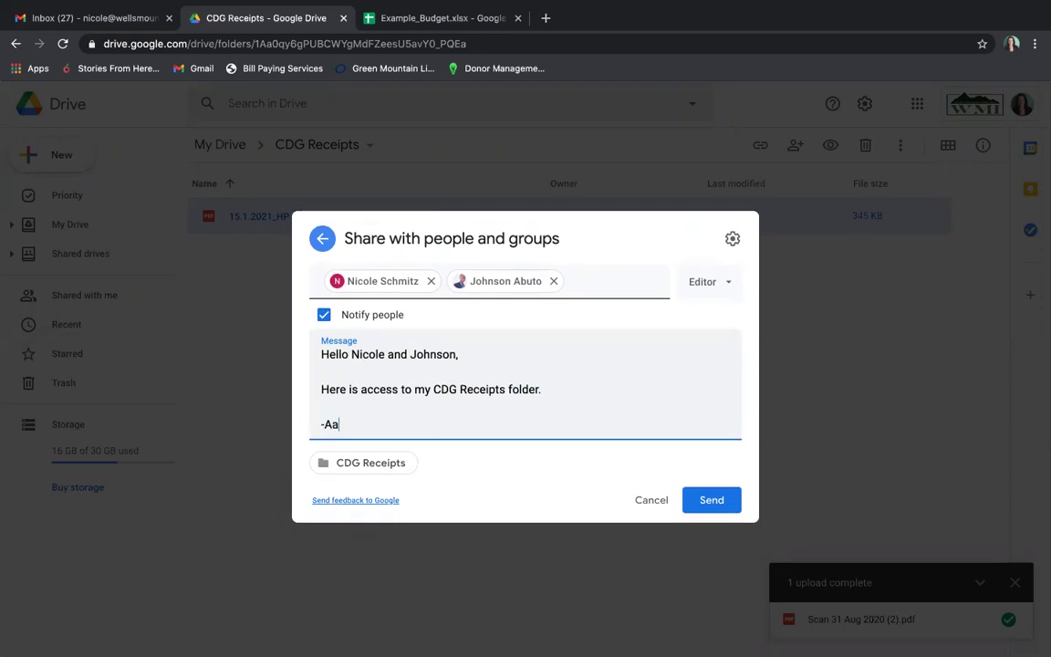
pyautogui.press('BackSpace')
pyautogui.write('wardee')
pyautogui.click(712, 500)
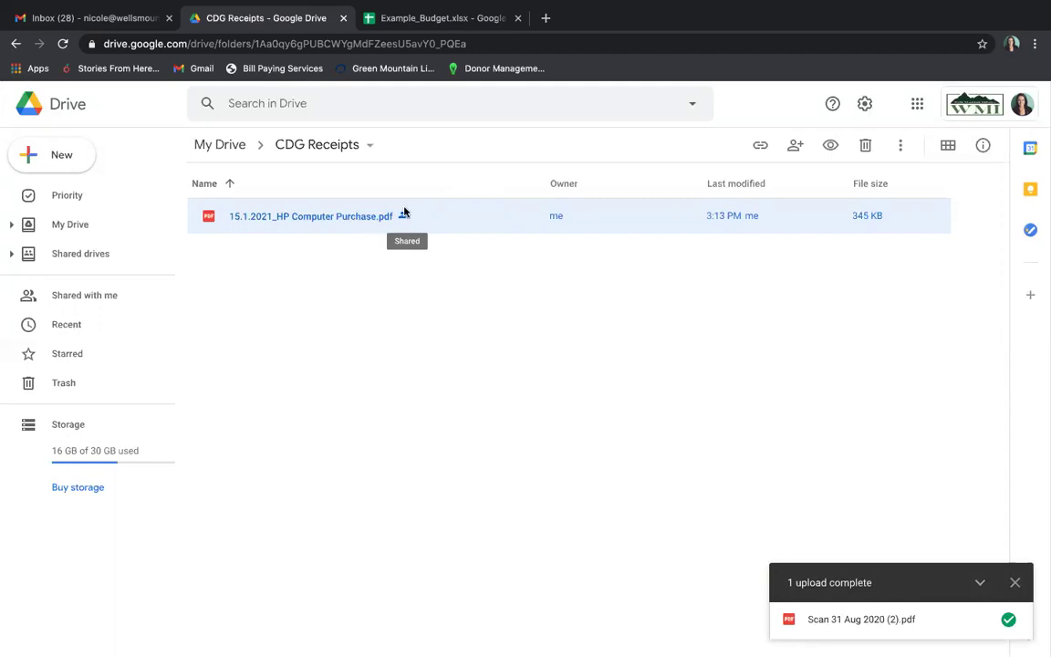
# Switch to the Example_Budget workbook and show the hidden "After a few months: Expense Tracker" sheet.
pyautogui.click(435, 18)
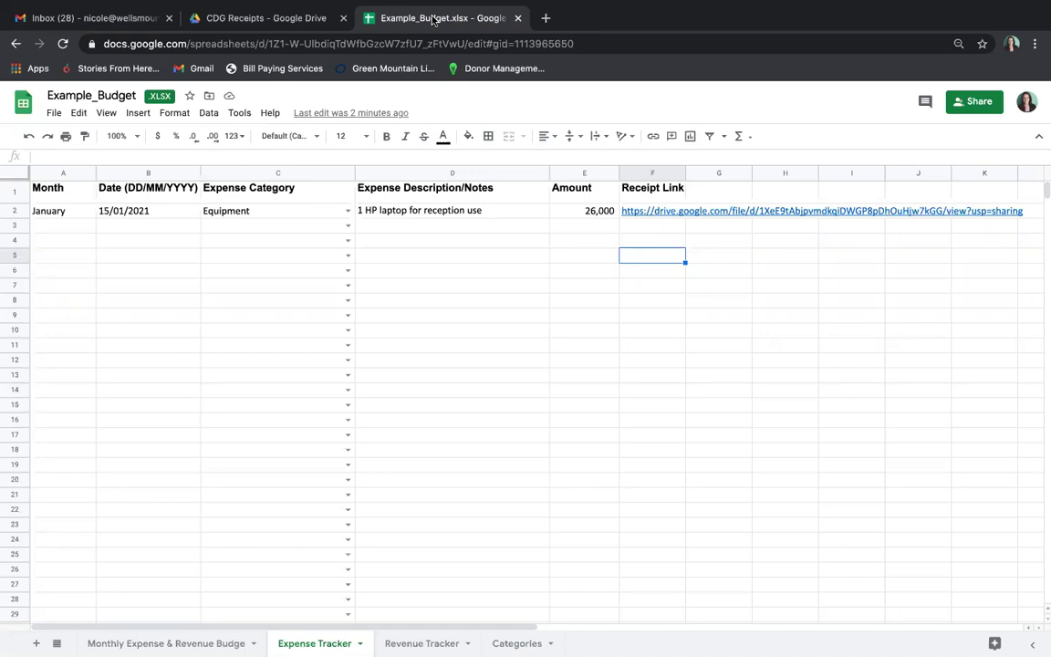
pyautogui.click(56, 643)
pyautogui.click(95, 576)
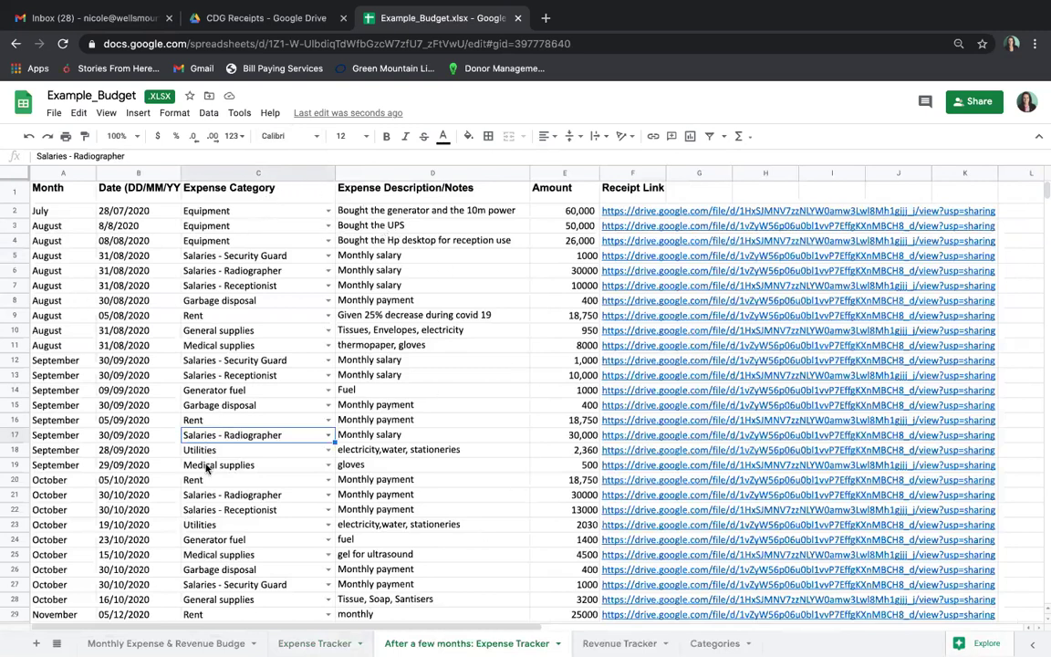
# Examine the sample expense entries by month, comparing categories and descriptions for the August salary and rent rows and the records through December.
pyautogui.click(279, 258)
pyautogui.keyDown('shift'); pyautogui.click(425, 270); pyautogui.keyUp('shift')
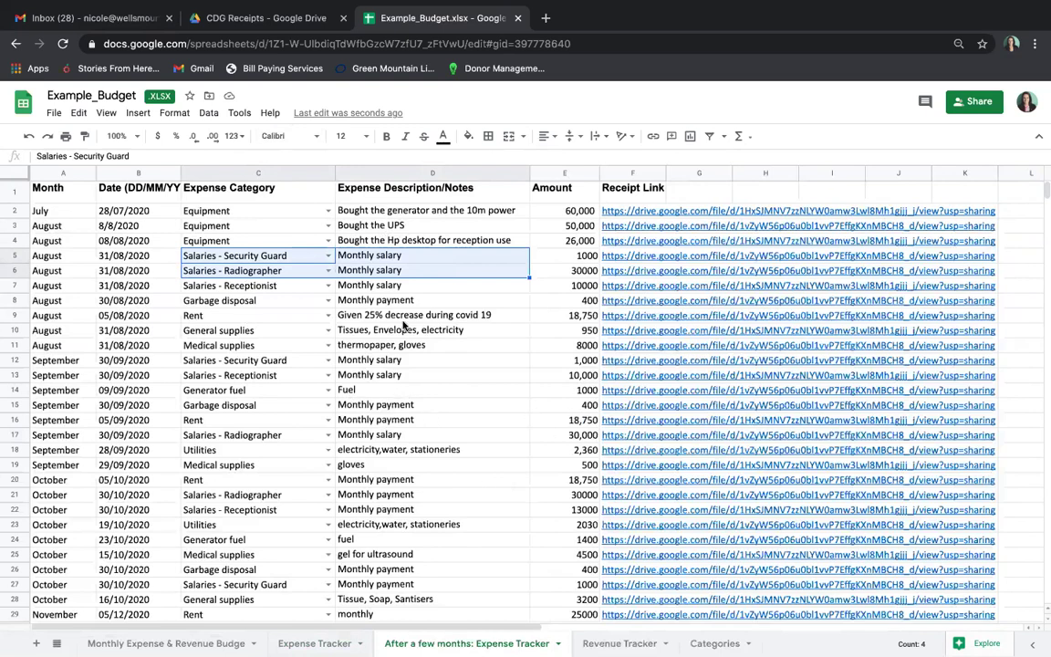
pyautogui.moveTo(264, 316); pyautogui.dragTo(403, 316)
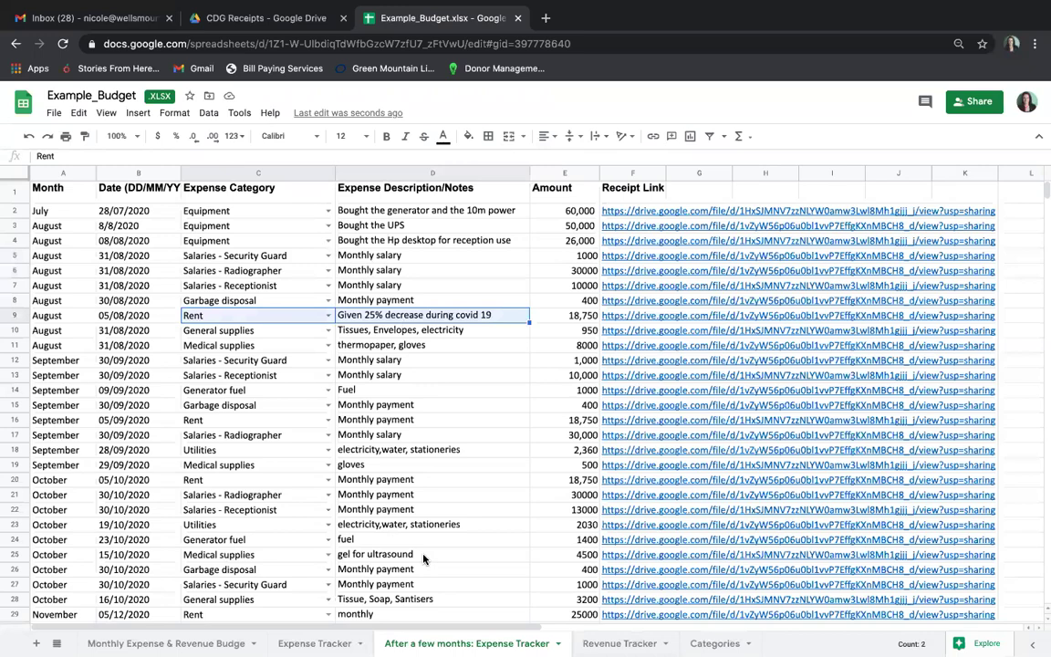
pyautogui.scroll(-2, 424, 558)
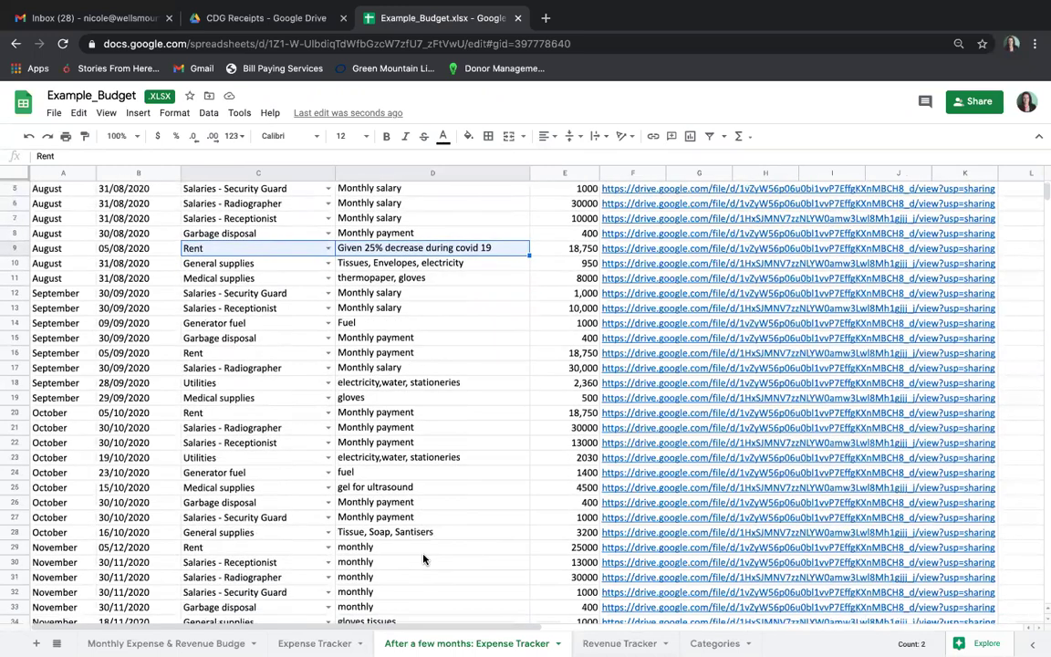
pyautogui.scroll(-2, 423, 558)
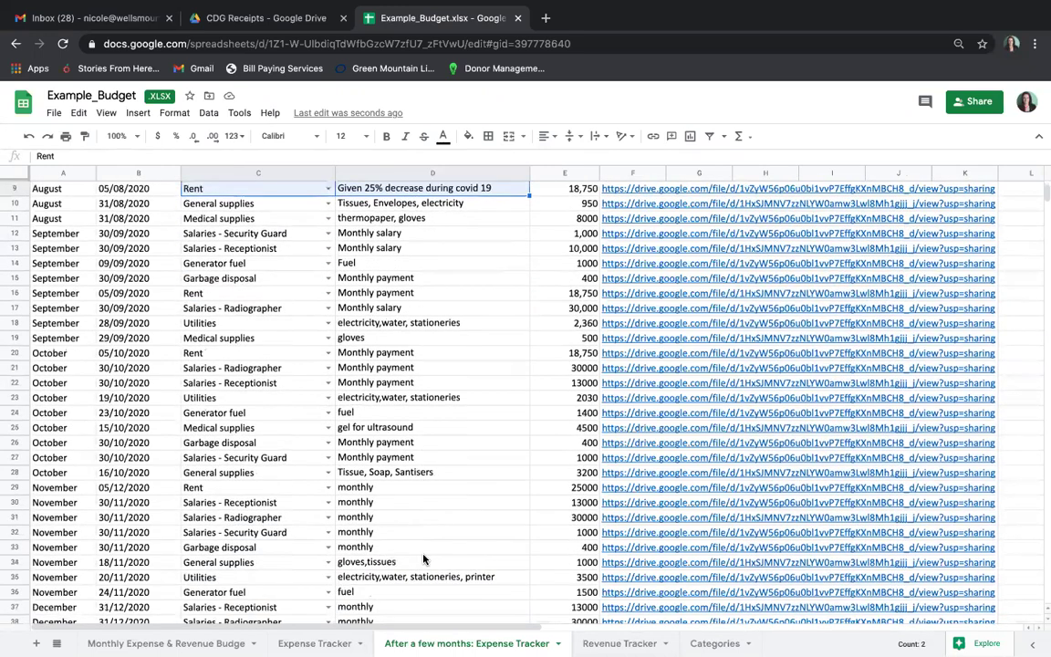
pyautogui.scroll(-1, 423, 558)
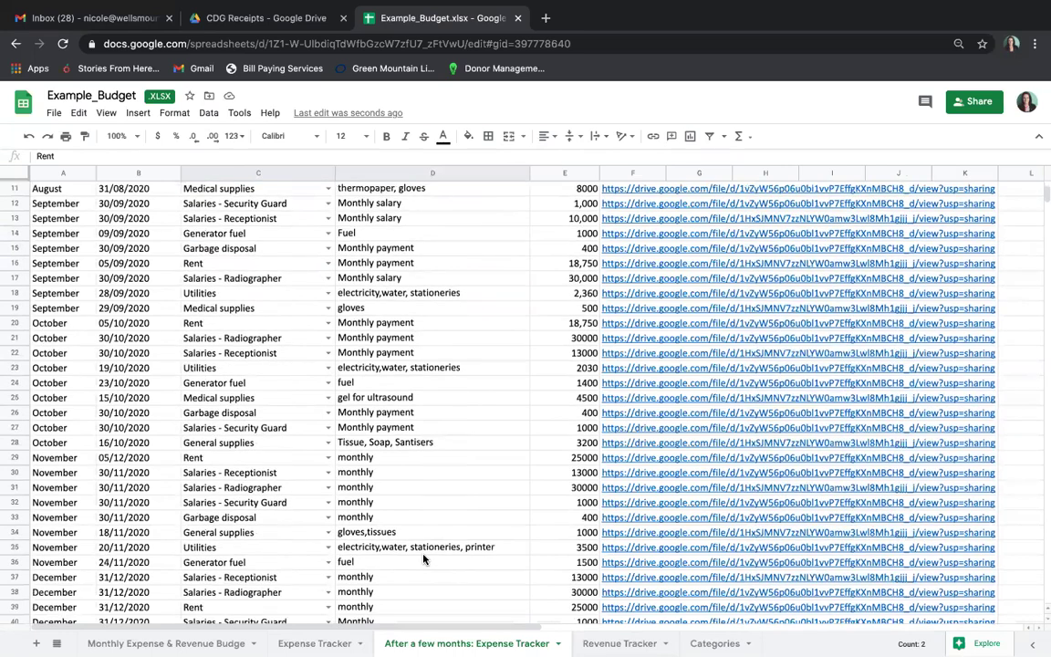
pyautogui.scroll(-1, 423, 558)
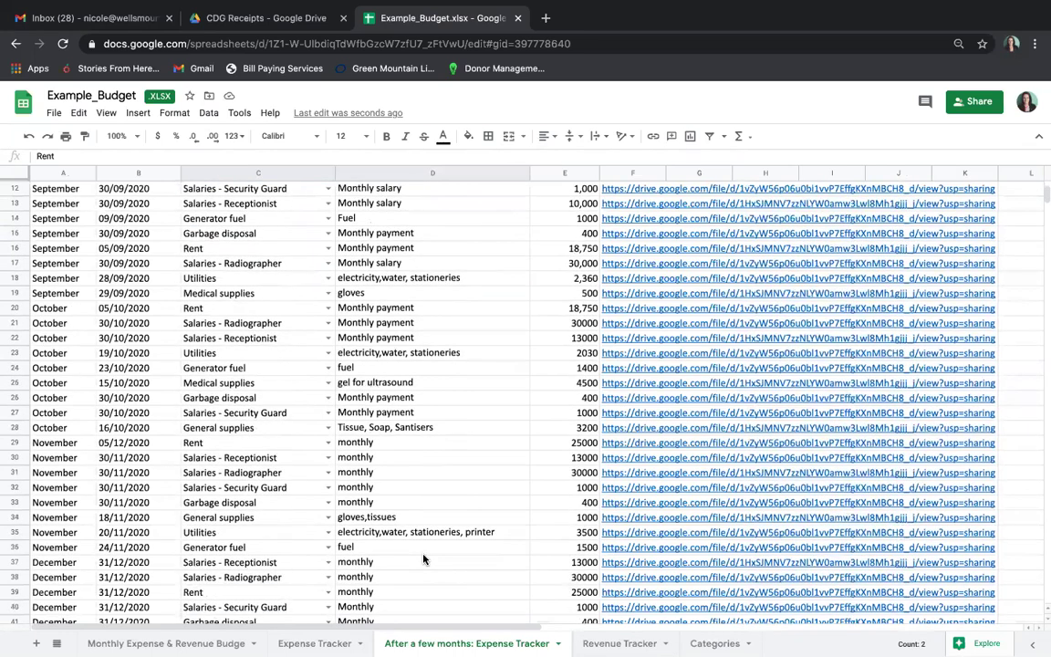
pyautogui.scroll(2, 423, 558)
pyautogui.scroll(2, 423, 558)
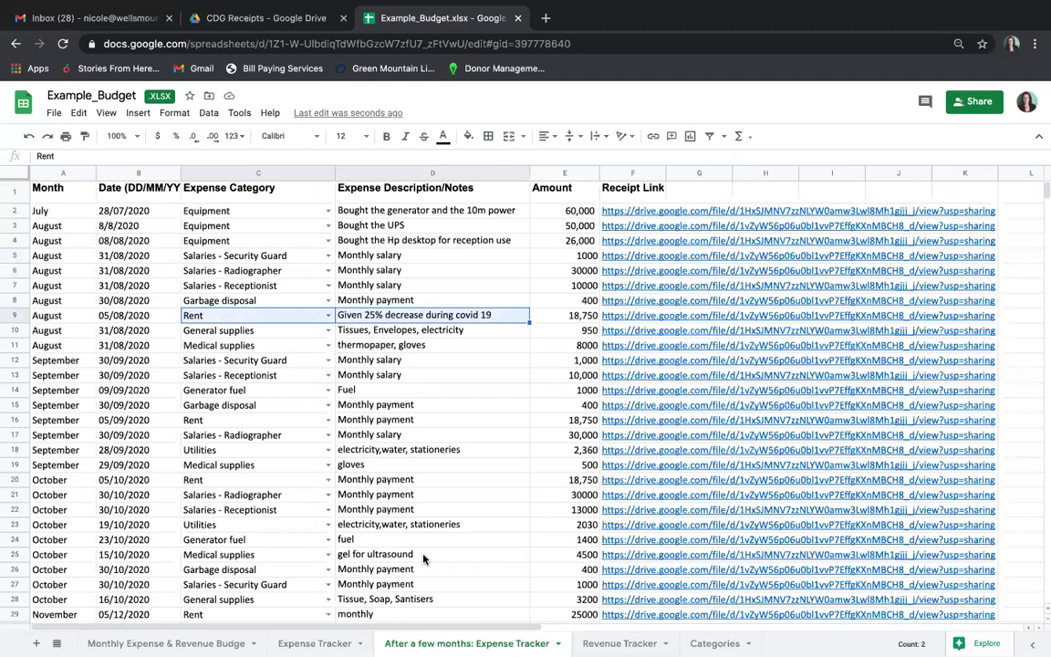
# Hide the "After a few months: Expense Tracker" sheet again.
pyautogui.click(412, 198)
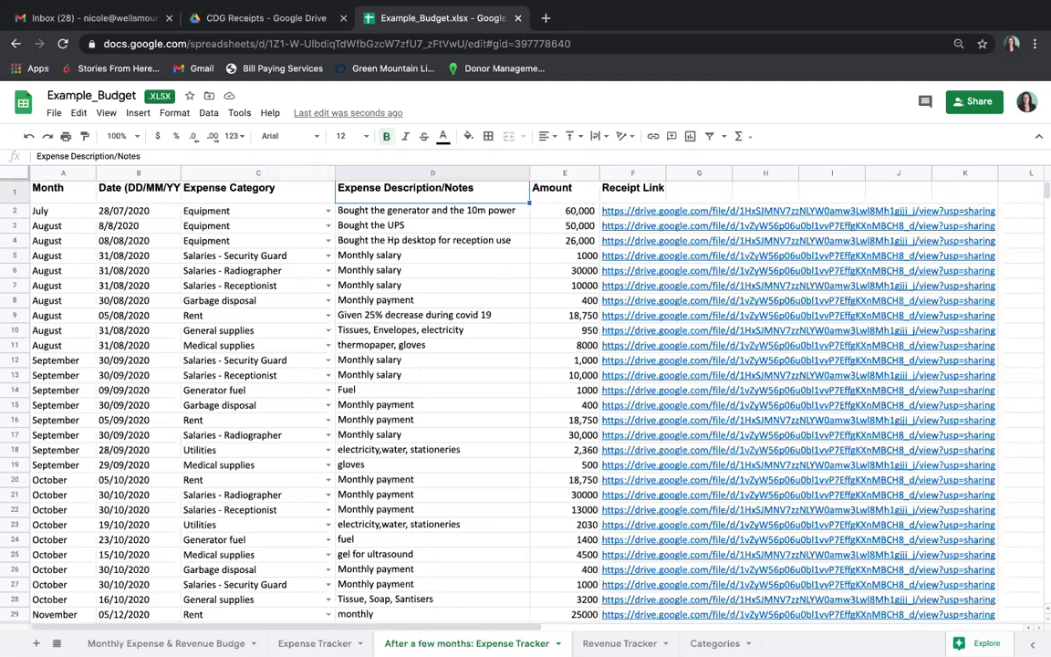
pyautogui.rightClick(410, 643)
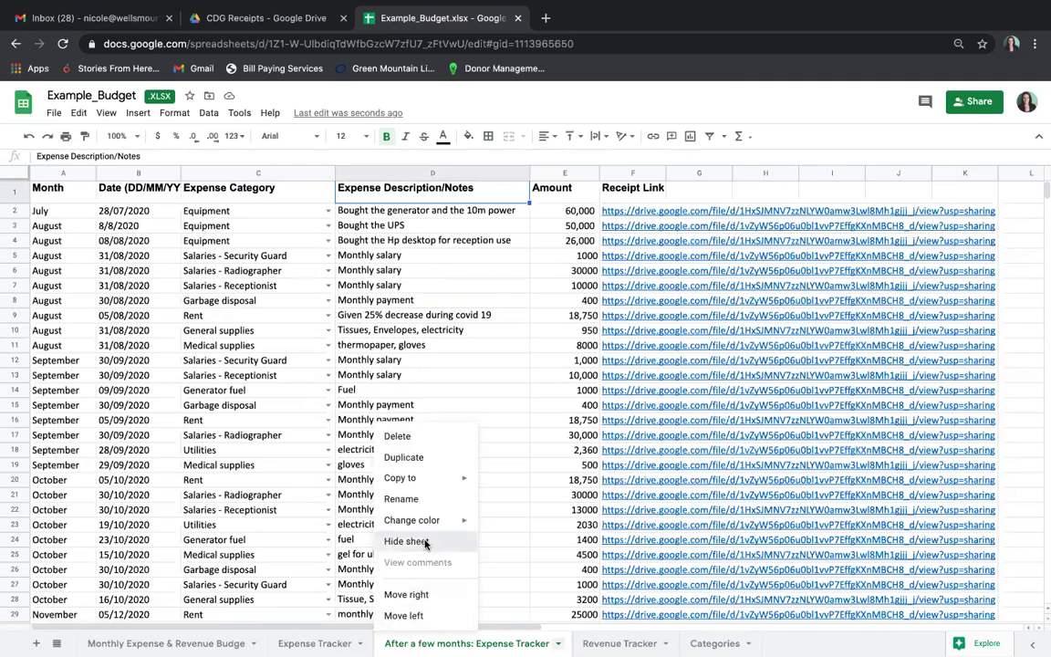
pyautogui.click(405, 541)
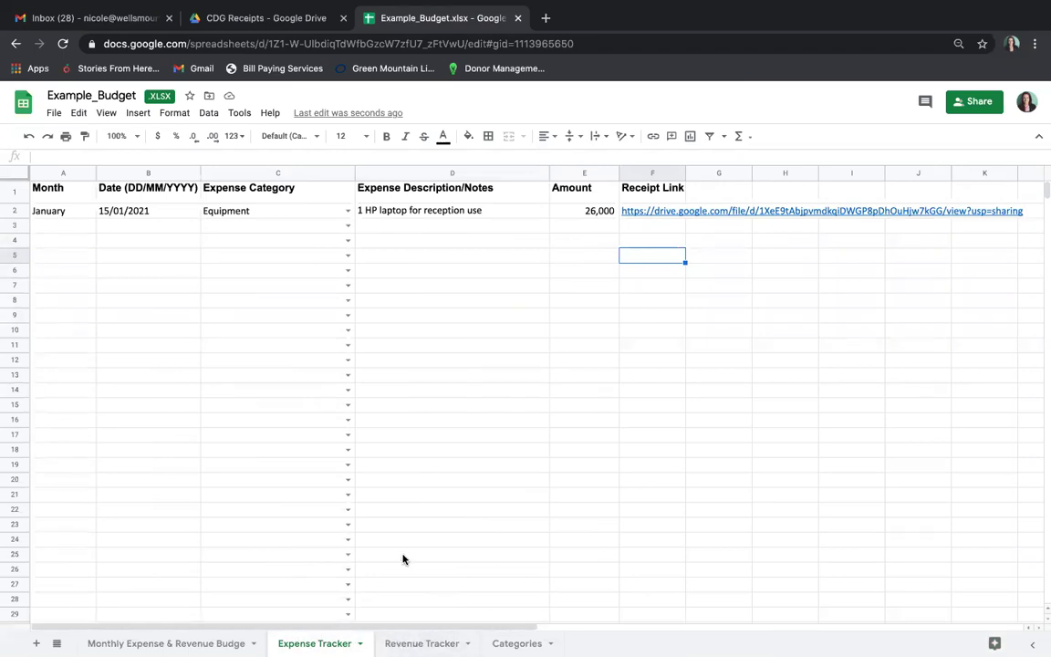
# Review the Revenue Tracker's entries and the revenue category options in C6, leaving the cell empty, and return to the Expense Tracker sheet.
pyautogui.hotkey('ctrl', 'shift', 'pagedown')
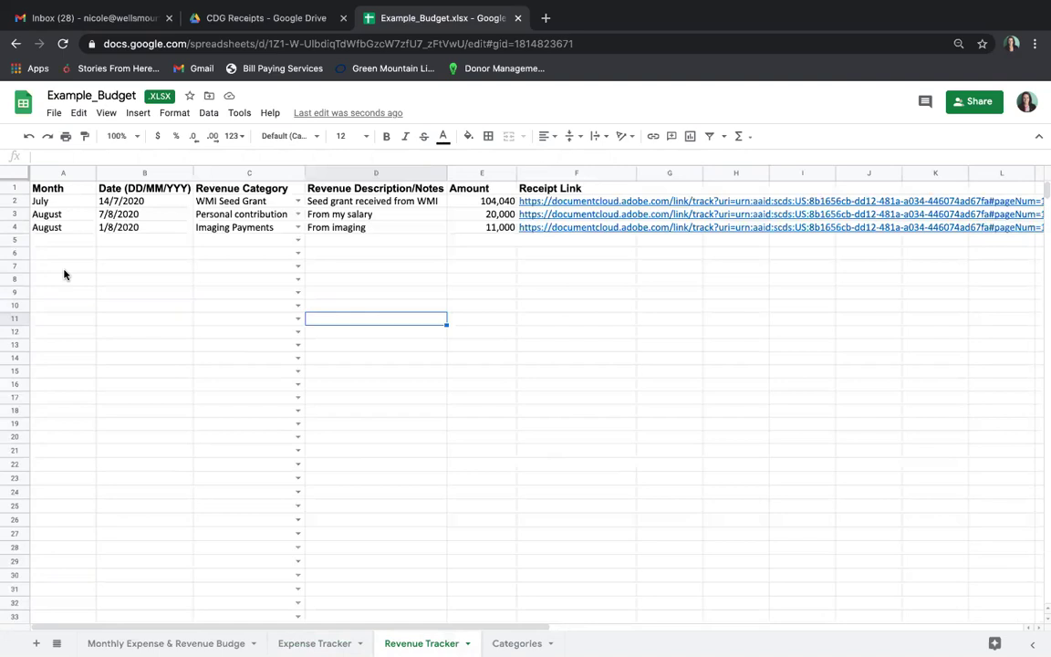
pyautogui.click(297, 252)
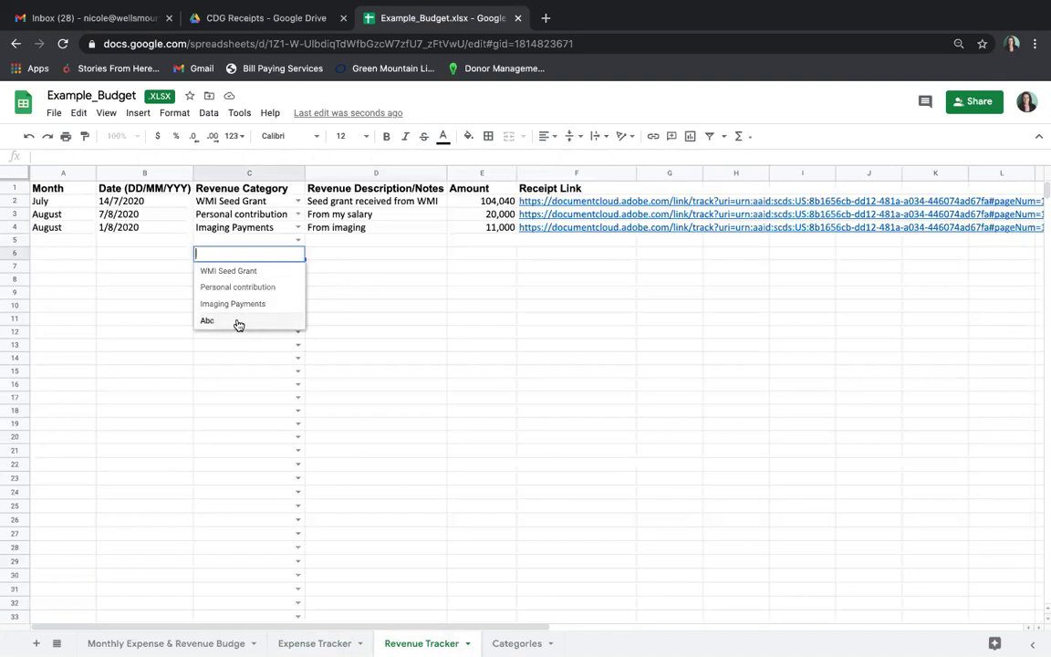
pyautogui.click(375, 261)
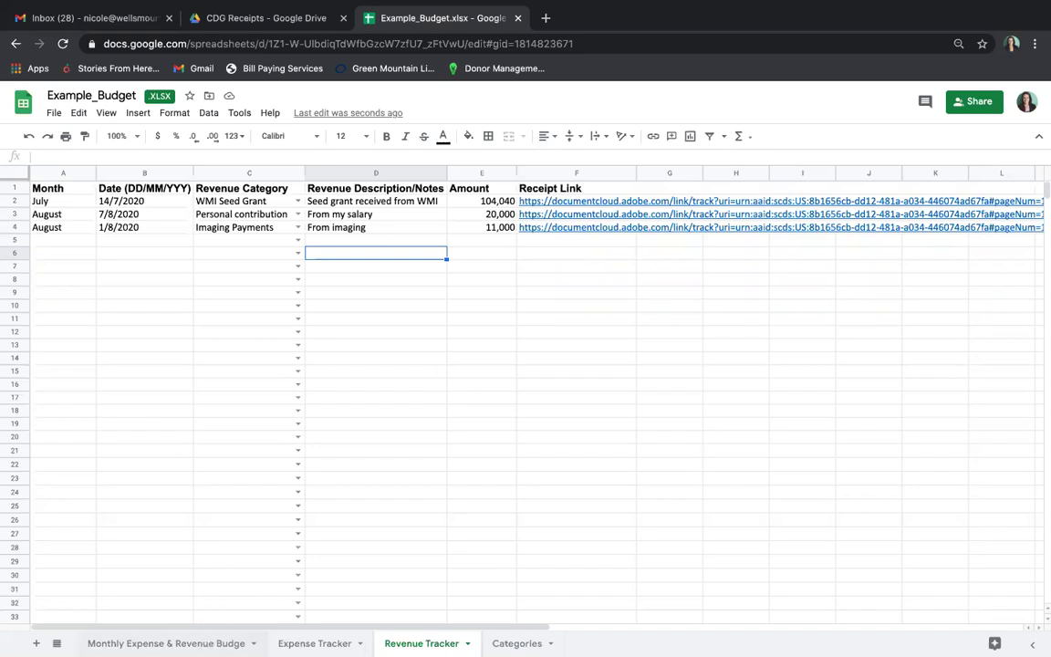
pyautogui.click(314, 643)
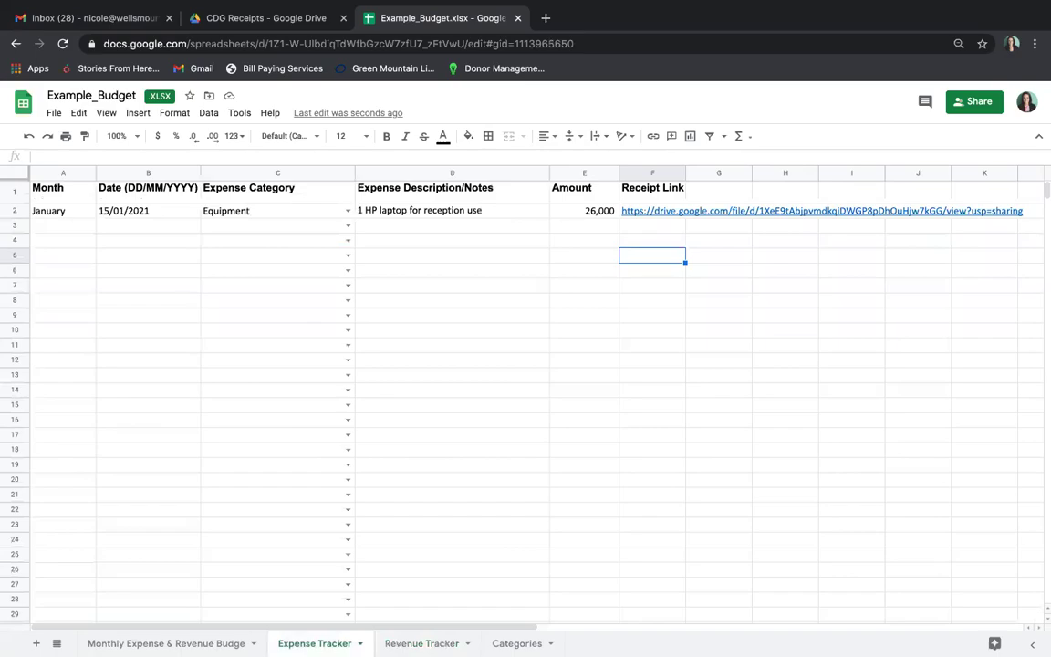